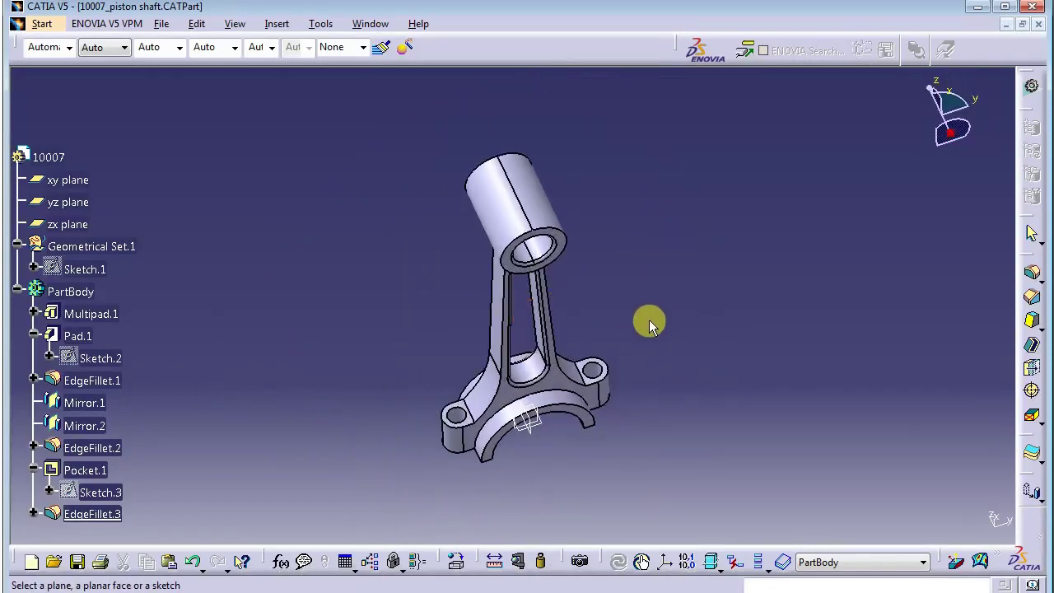
- Start a new drawing of the piston shaft part in the Drafting workbench
middle_click_drag(482, 349, 500, 238)
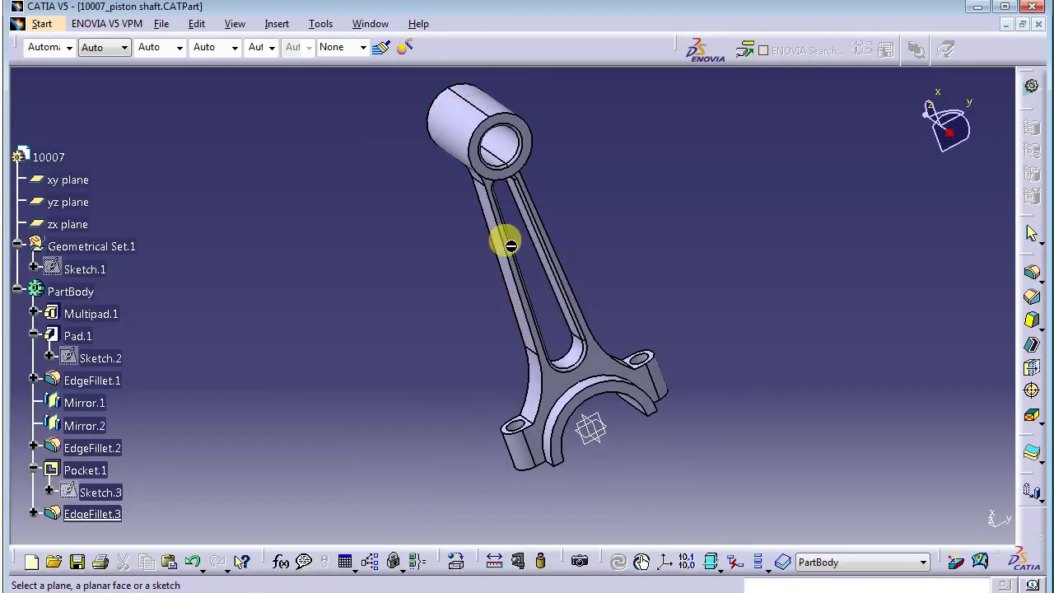
left_click(41, 24)
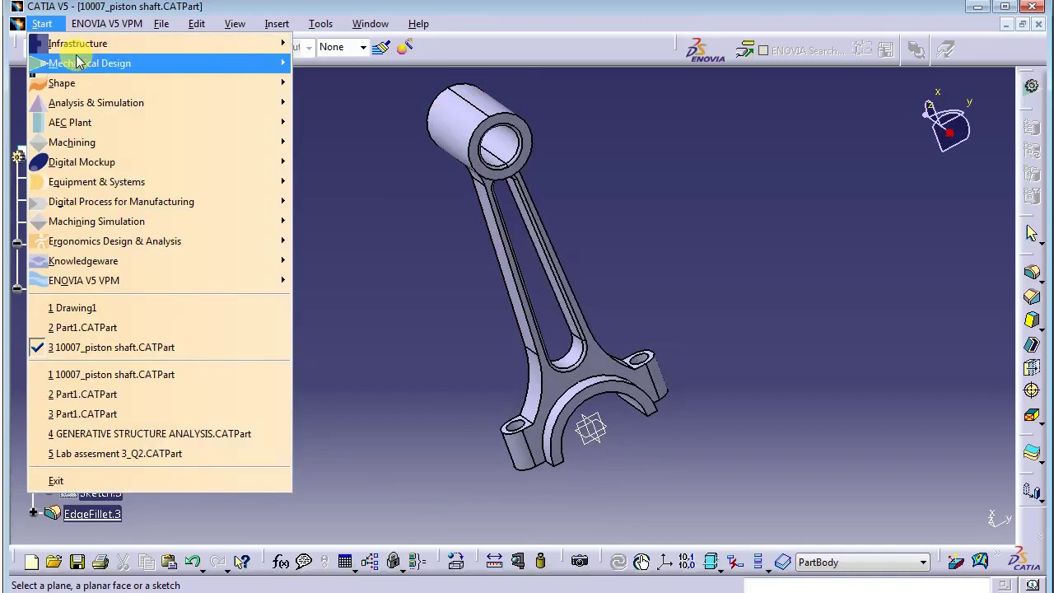
mouse_move(89, 66)
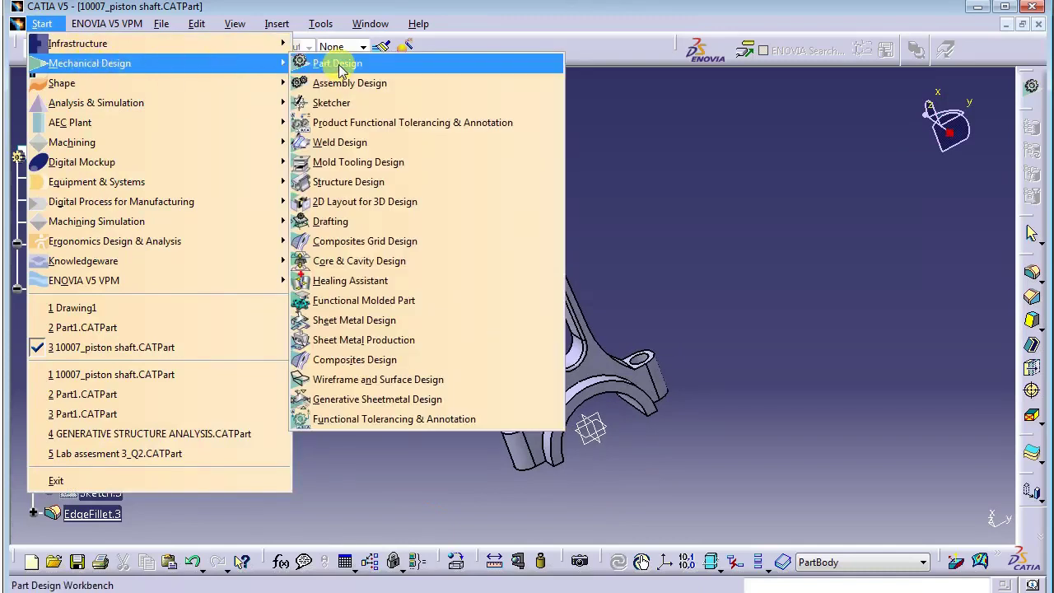
left_click(339, 222)
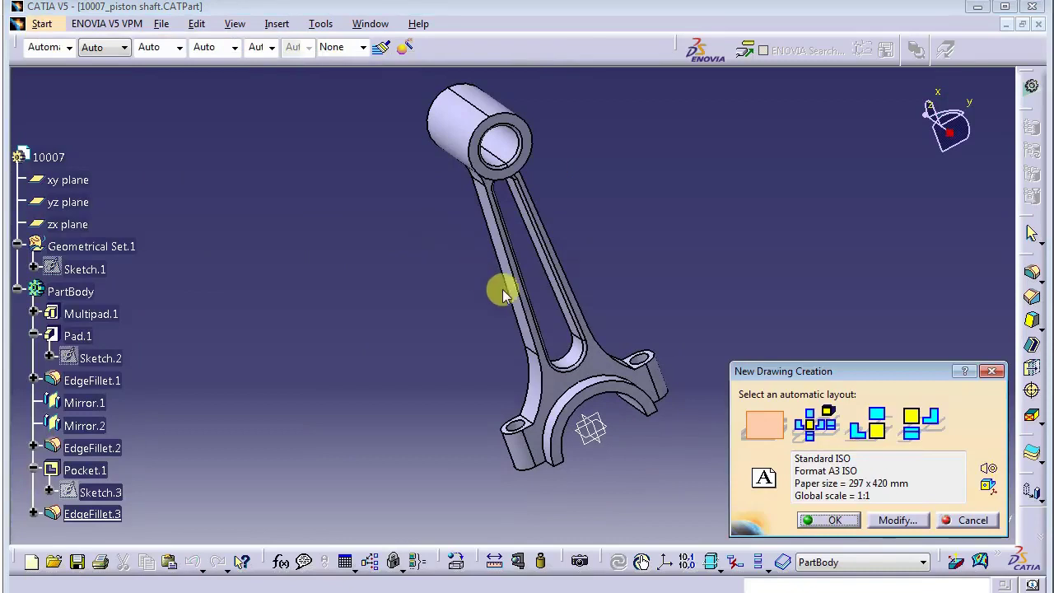
left_click_drag(875, 372, 757, 313)
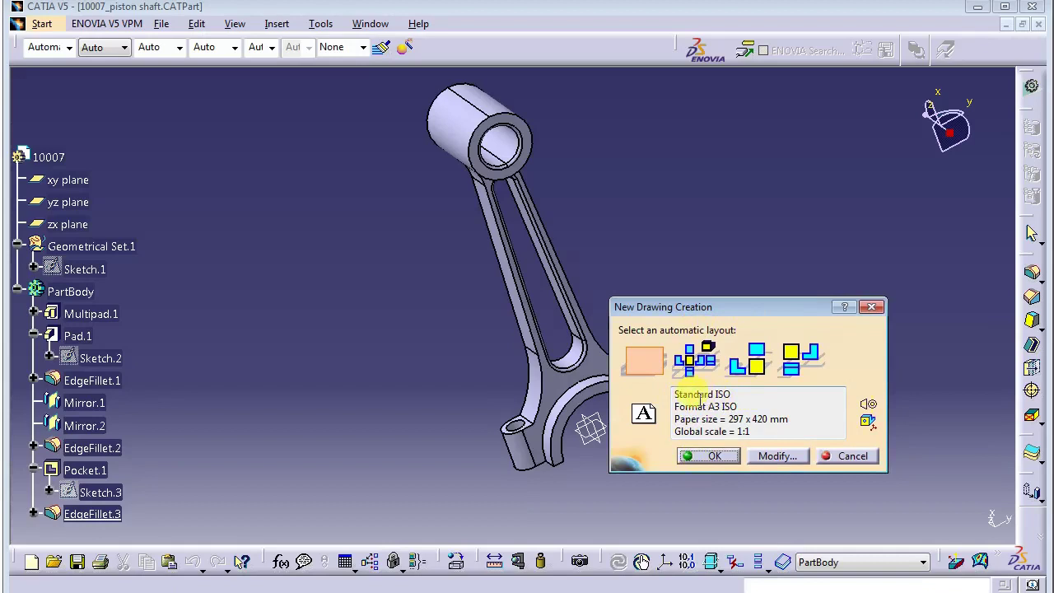
- Create the drawing with an empty layout, using the ISO standard and an A3 ISO landscape sheet
left_click(776, 458)
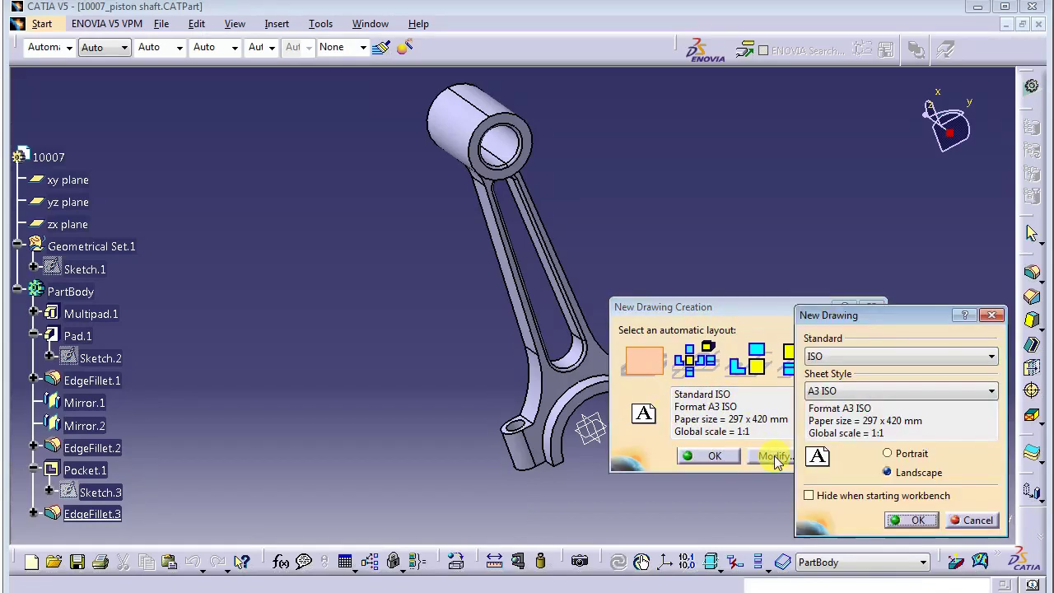
left_click(857, 360)
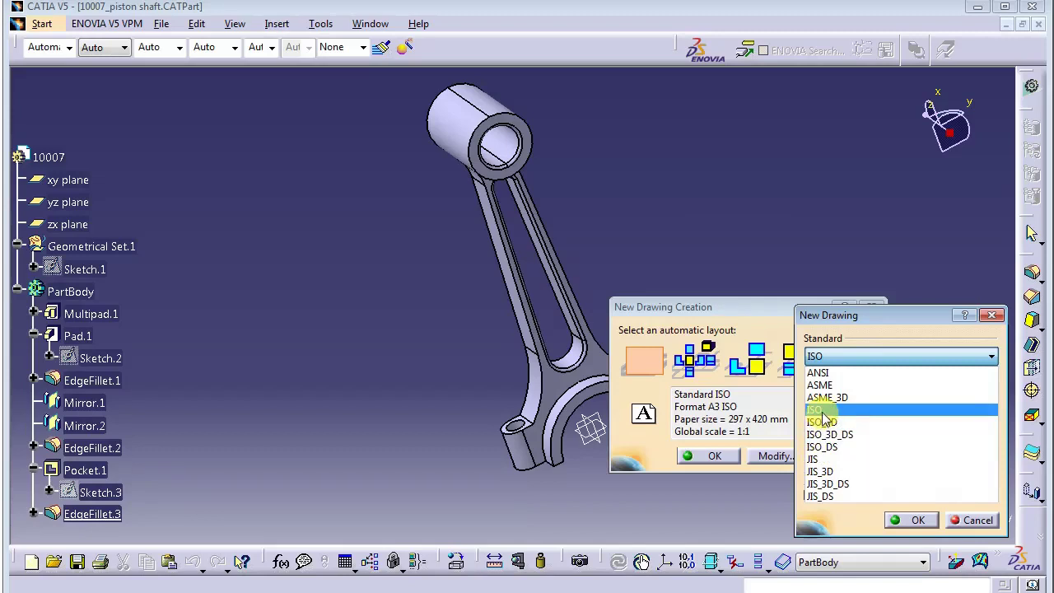
left_click(916, 517)
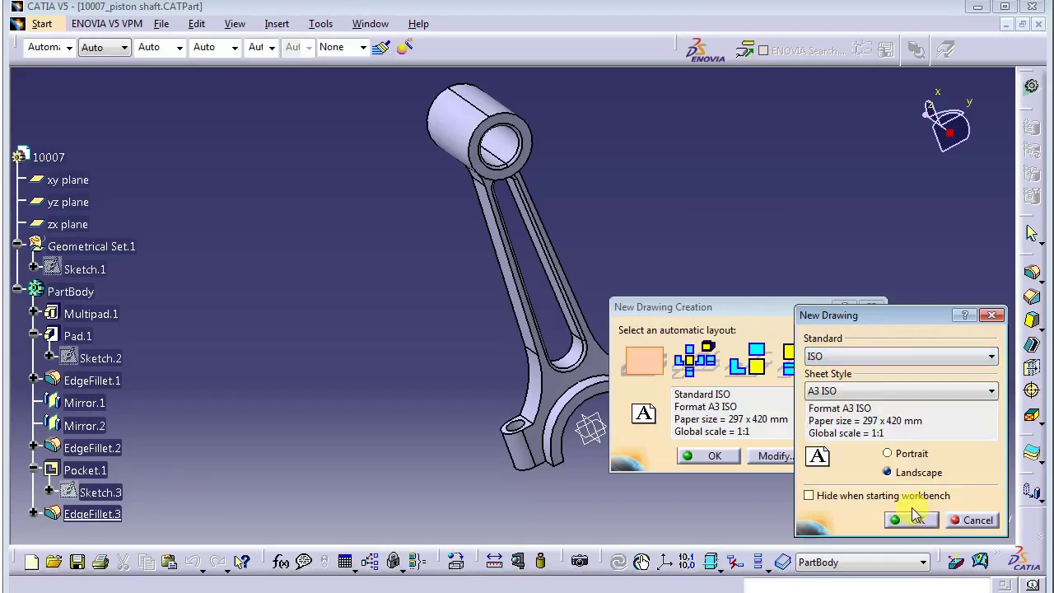
left_click(862, 392)
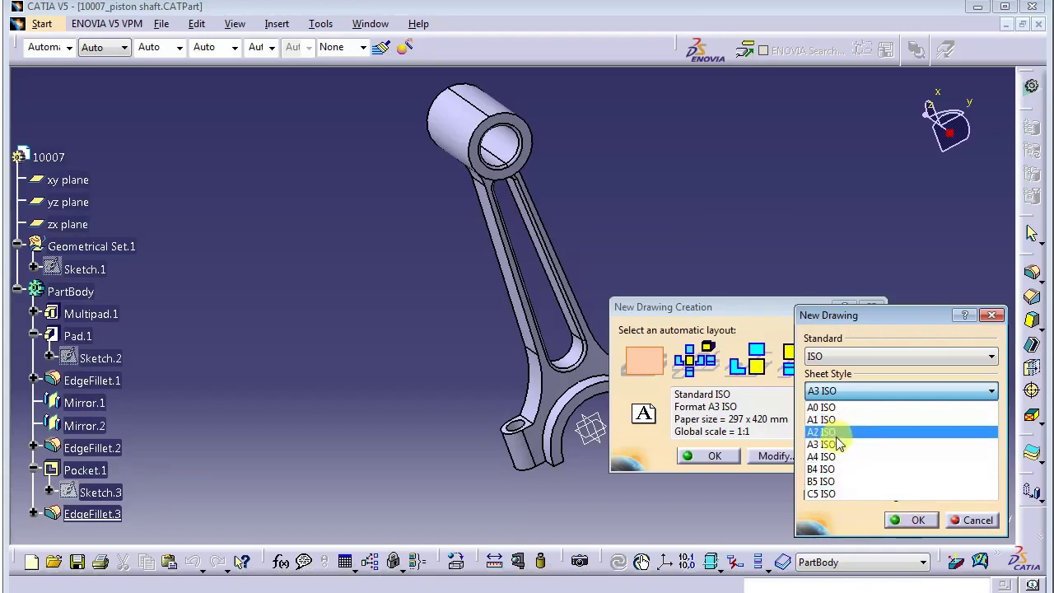
left_click(836, 445)
left_click(912, 521)
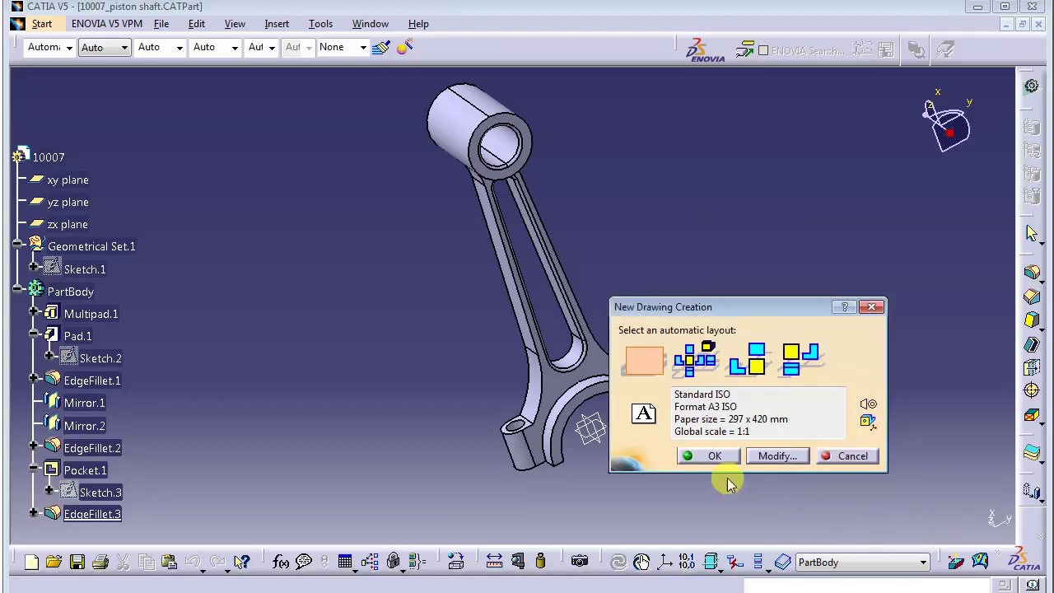
left_click(712, 455)
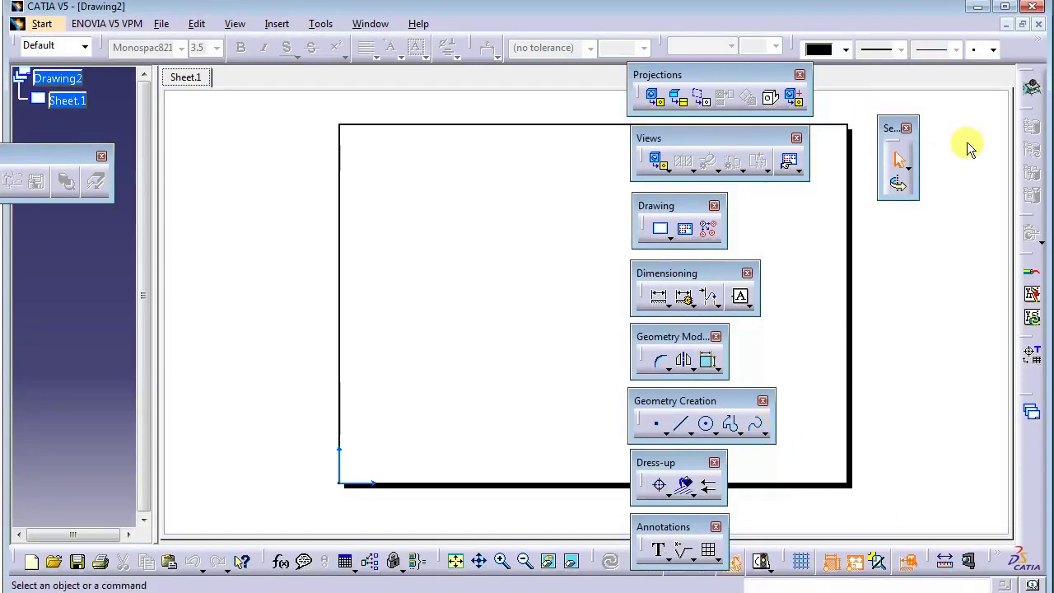
- Spread out the floating Projections, Views, Drawing, Dimensioning, Geometry, Dress-up and Annotations toolbars so the sheet's middle is clear
left_click_drag(701, 75, 383, 121)
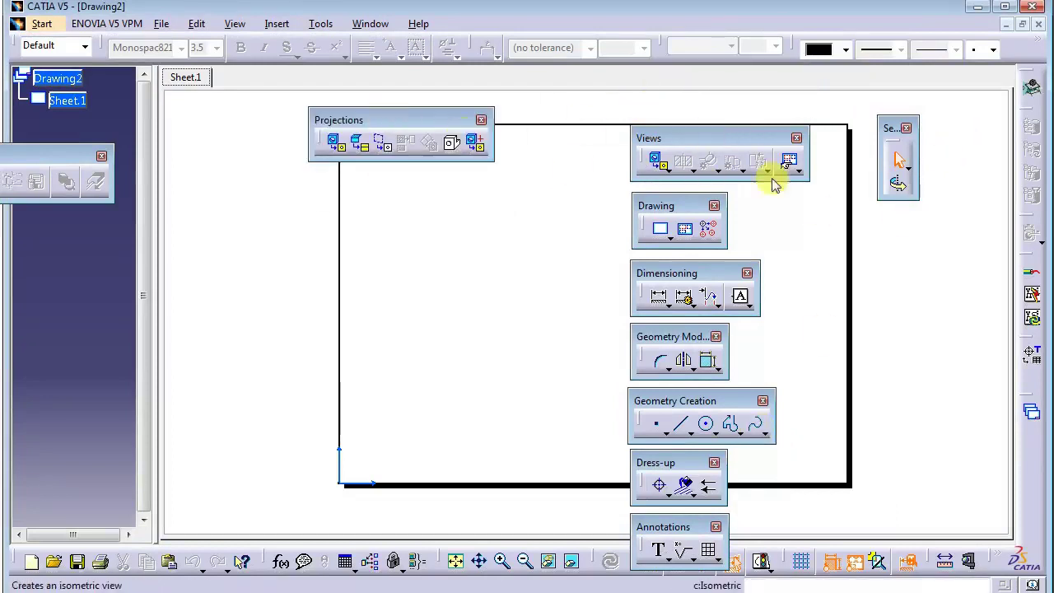
left_click_drag(743, 138, 631, 122)
mouse_move(683, 203)
left_mouse_down()
mouse_move(484, 223)
mouse_move(477, 205)
mouse_move(423, 192)
left_mouse_up()
left_click_drag(669, 275, 553, 198)
left_click_drag(663, 336, 691, 197)
left_click_drag(676, 403, 728, 279)
left_click_drag(669, 459, 828, 350)
left_click_drag(669, 527, 851, 424)
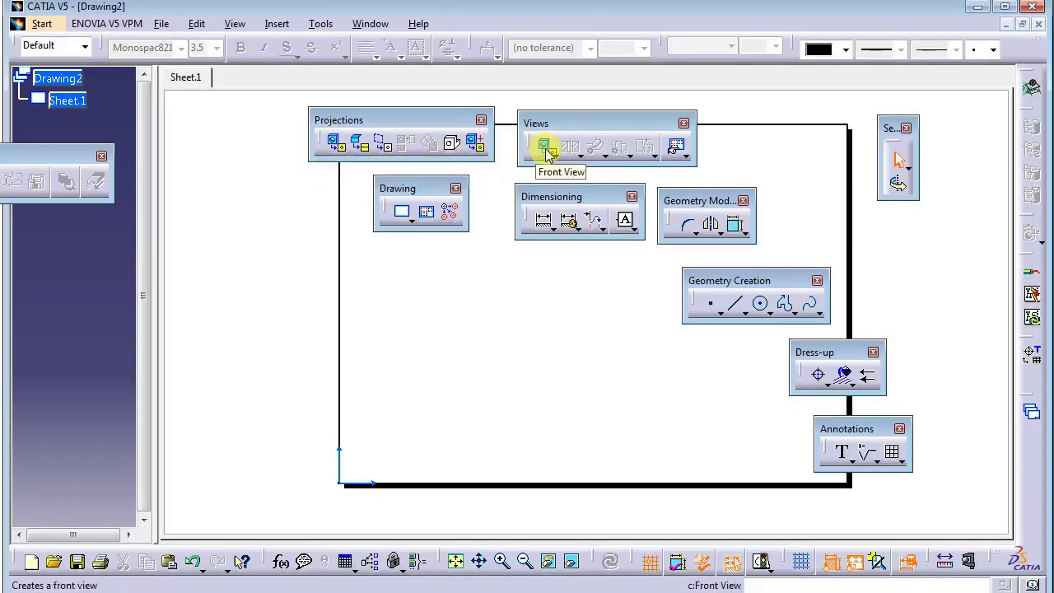
left_click_drag(549, 147, 307, 147)
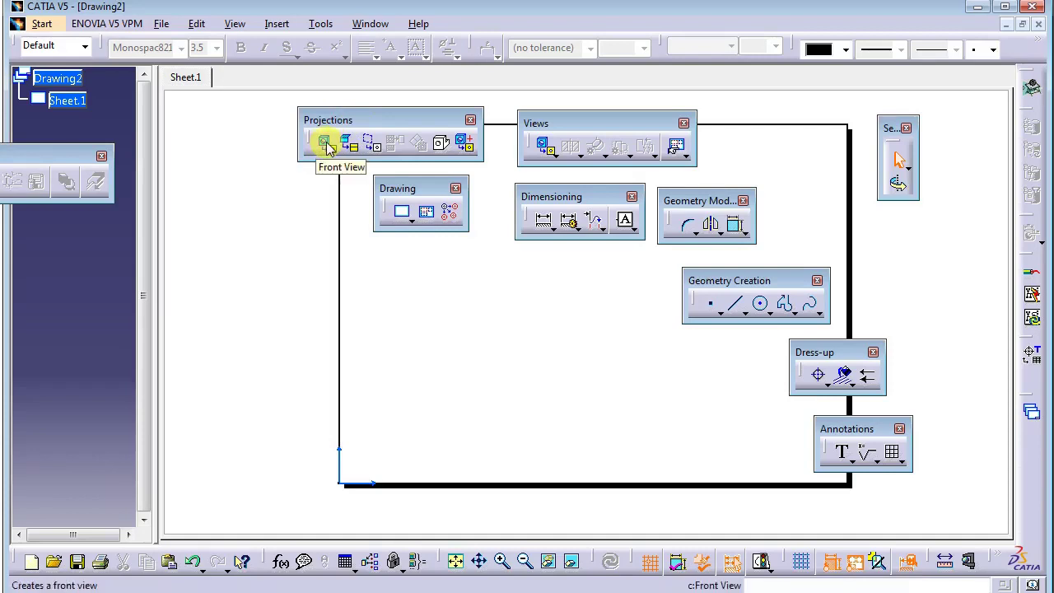
- Start a front view using the xy plane of 10007_piston shaft.CATPart as the reference plane
left_click(326, 145)
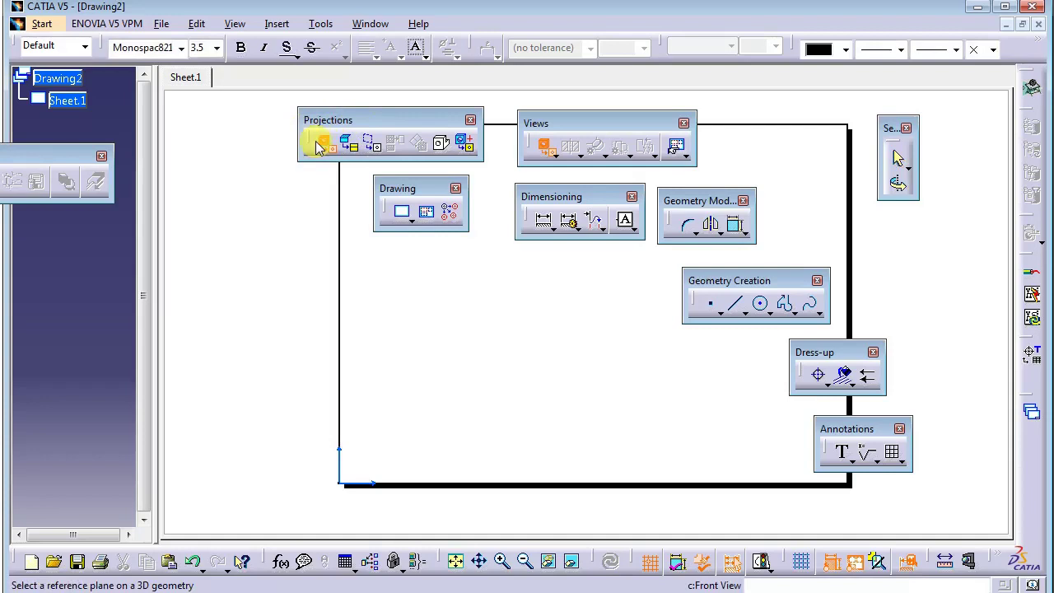
left_click(371, 24)
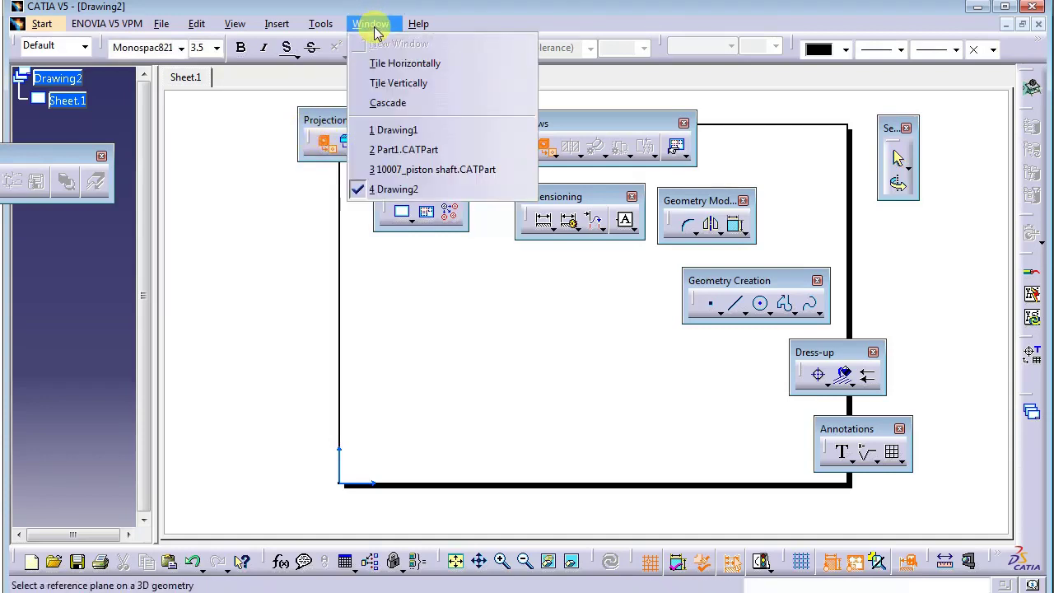
left_click(430, 173)
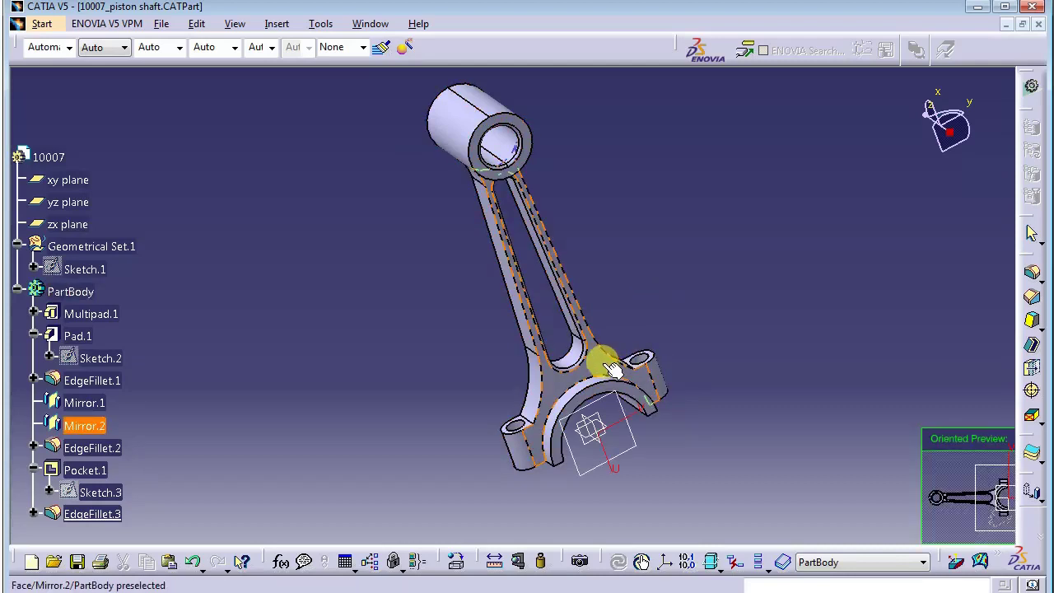
middle_click_drag(612, 370, 543, 288)
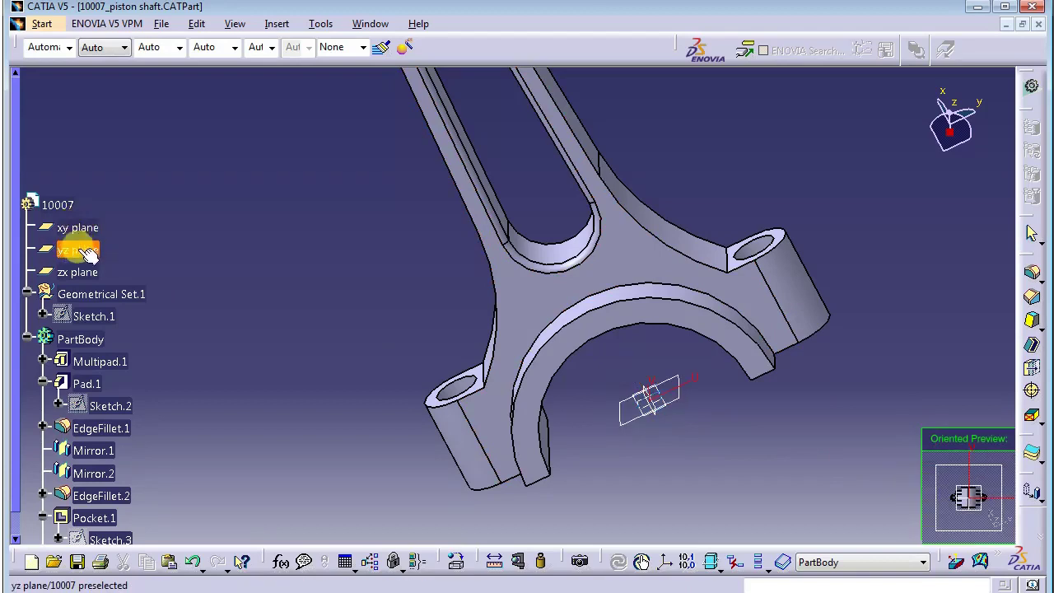
left_click(79, 230)
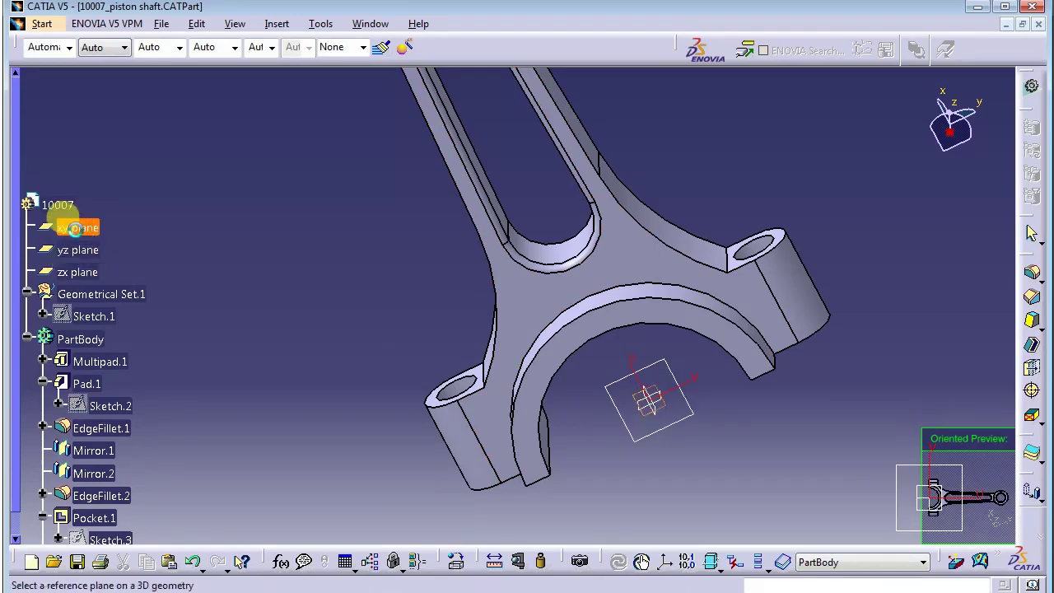
scroll(605, 426, "up", 3)
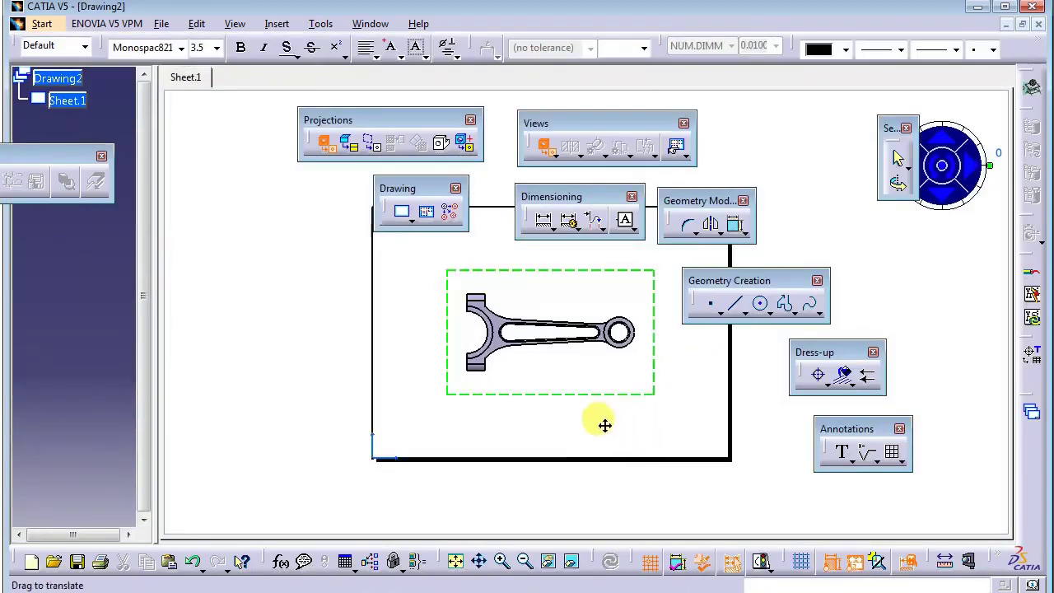
mouse_move(550, 416)
middle_mouse_down()
mouse_move(607, 377)
mouse_move(588, 369)
middle_mouse_up()
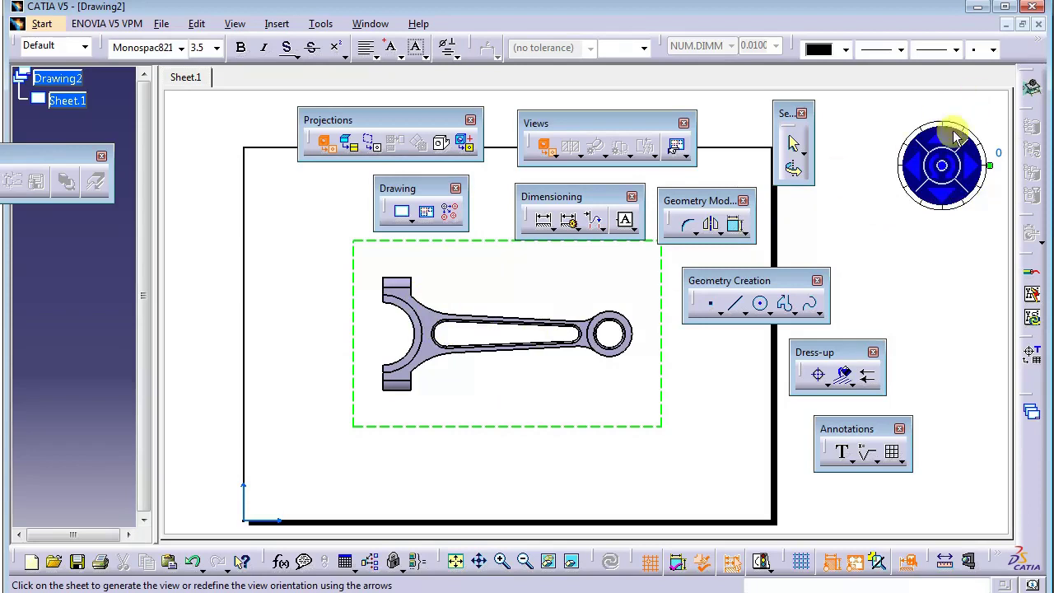
- Try other rotations of the front view preview, including 330 degrees, and return it to 0 degrees
left_click(913, 163)
left_click(965, 166)
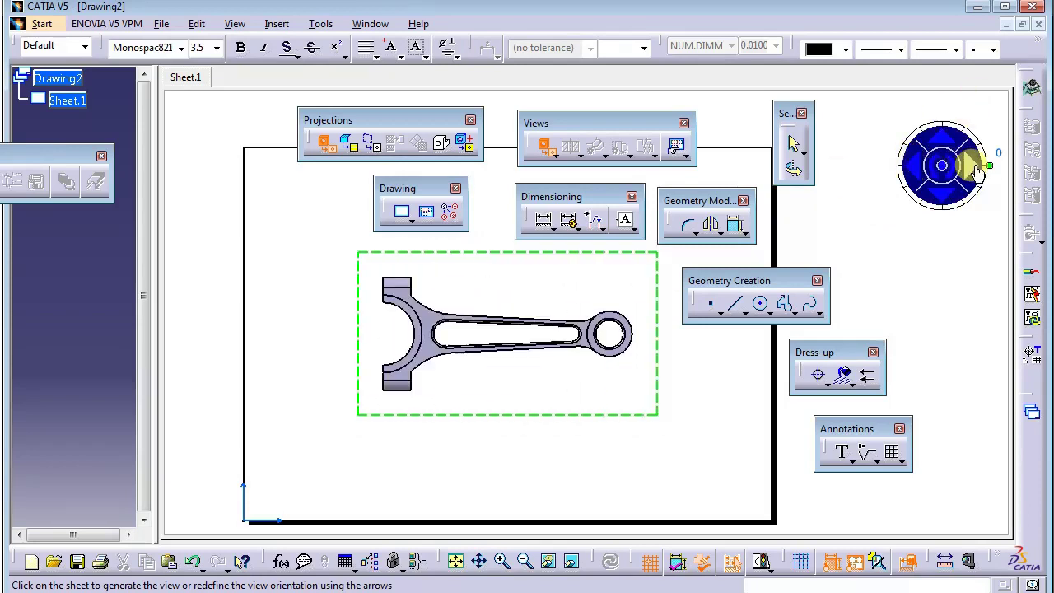
left_click(952, 164)
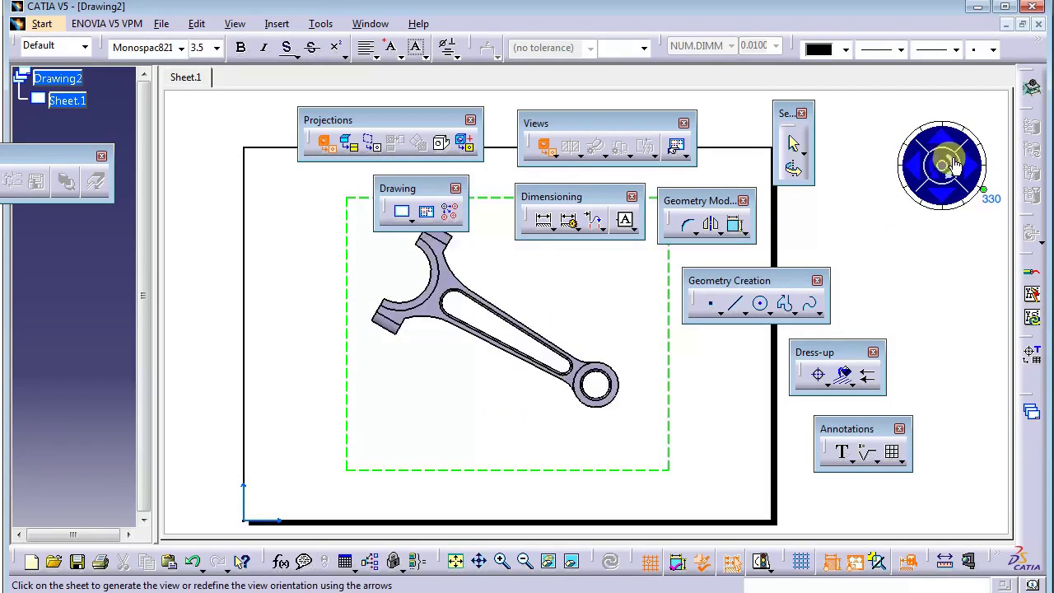
left_click(923, 165)
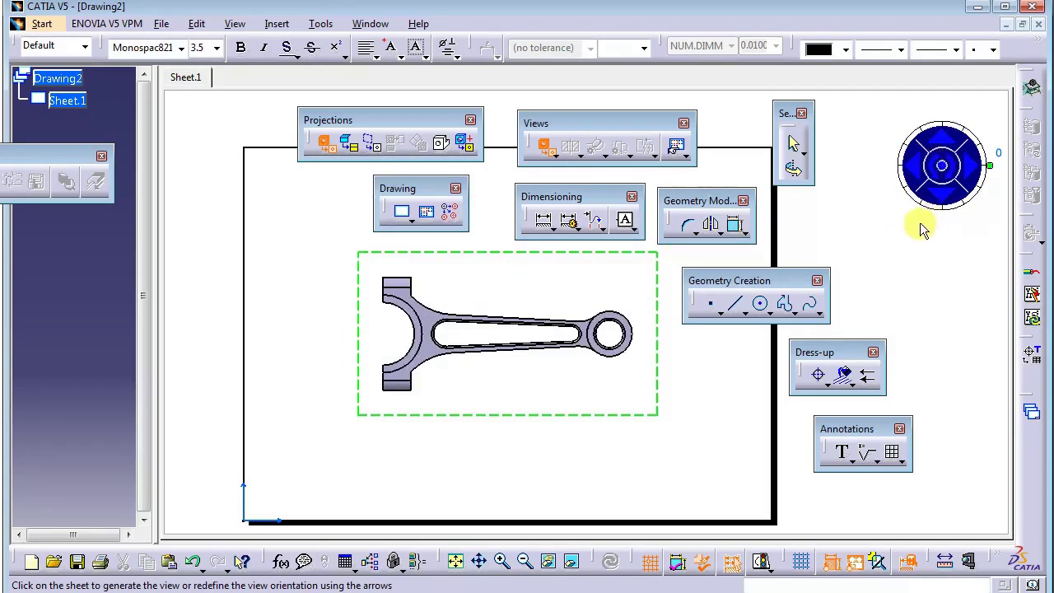
- Generate the front view of the connecting rod horizontally on the sheet
left_click(537, 383)
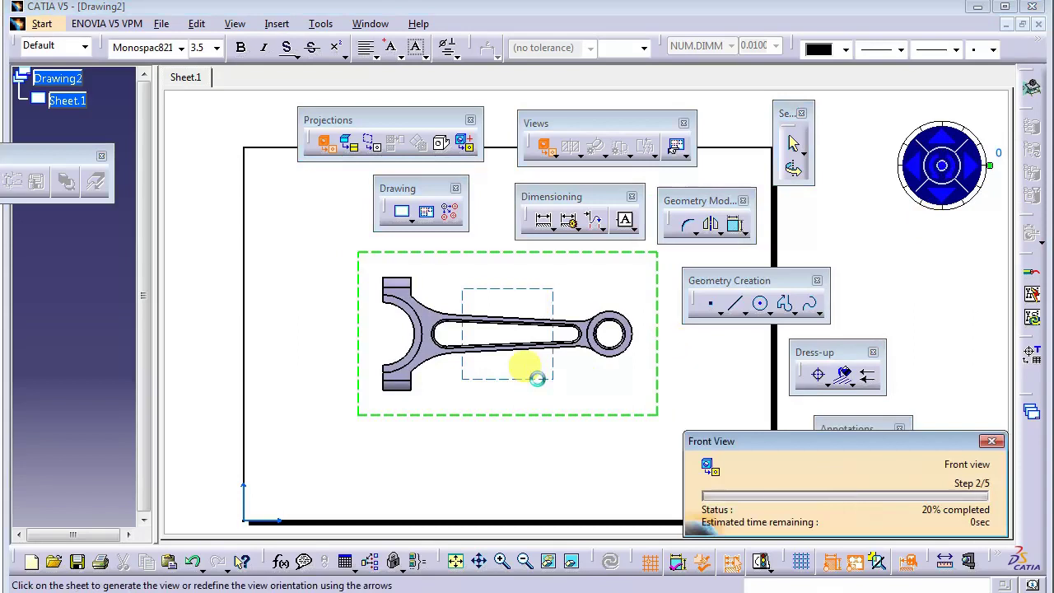
left_click(510, 265)
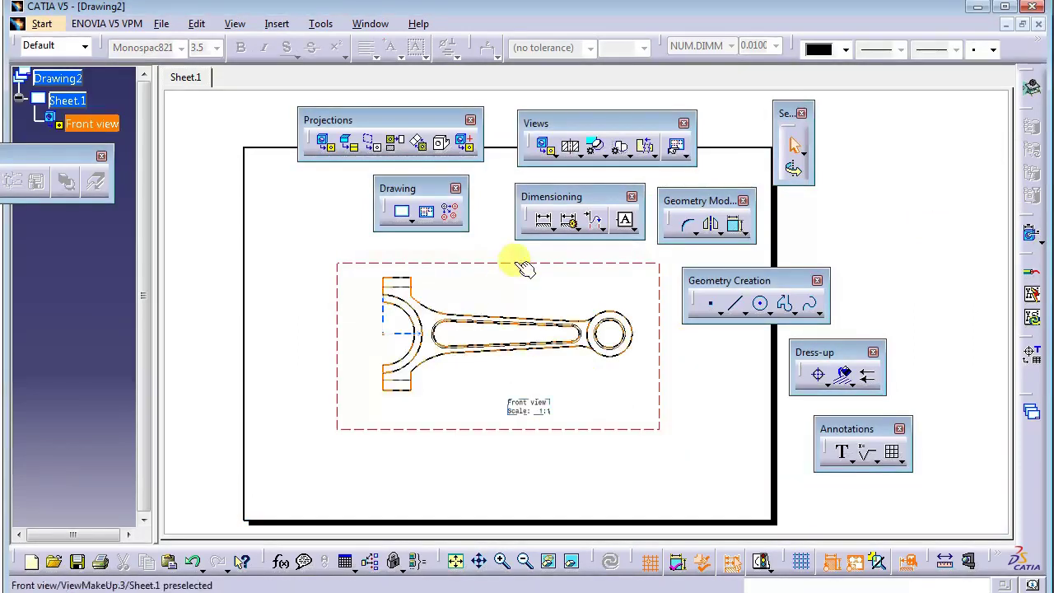
left_click(278, 325)
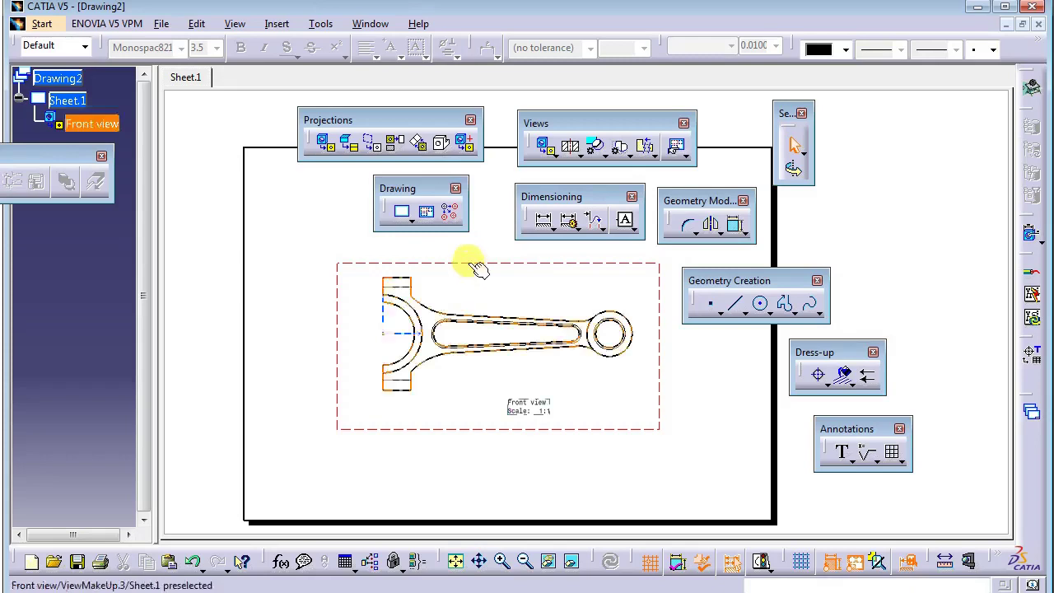
- Move the front view toward the sheet's lower-left area and shift the floating toolbar off the specification tree
mouse_move(414, 327)
middle_mouse_down()
mouse_move(348, 365)
mouse_move(416, 305)
middle_mouse_up()
left_click_drag(414, 248, 410, 280)
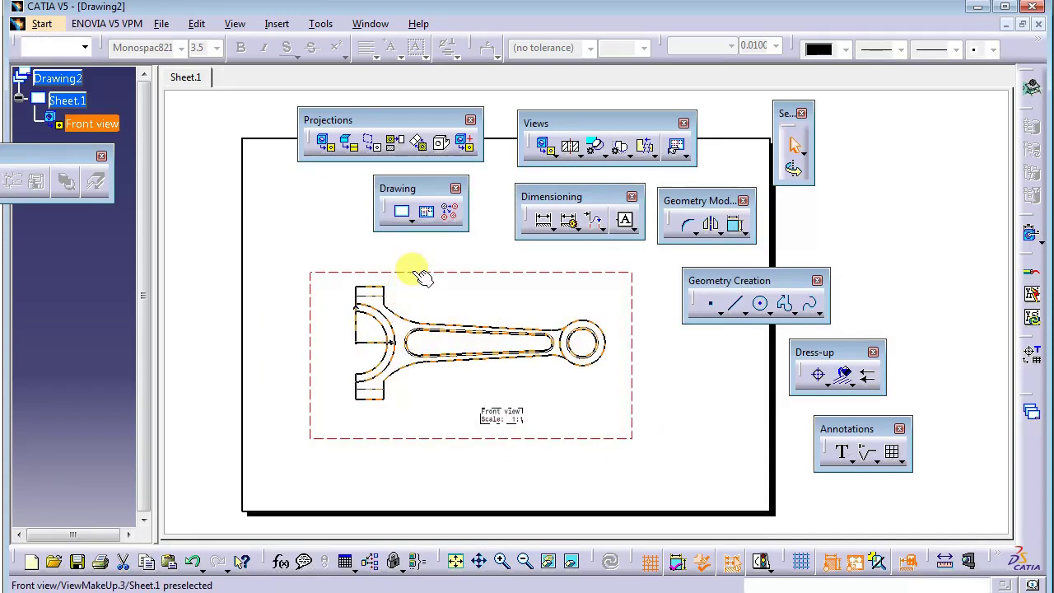
left_click_drag(412, 271, 392, 290)
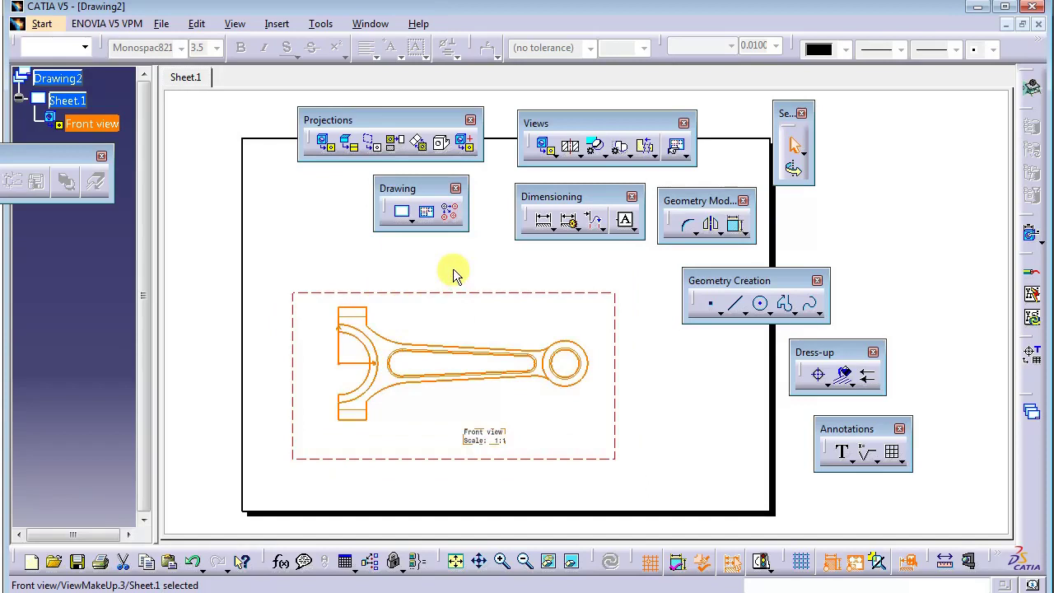
left_click_drag(82, 155, 7, 205)
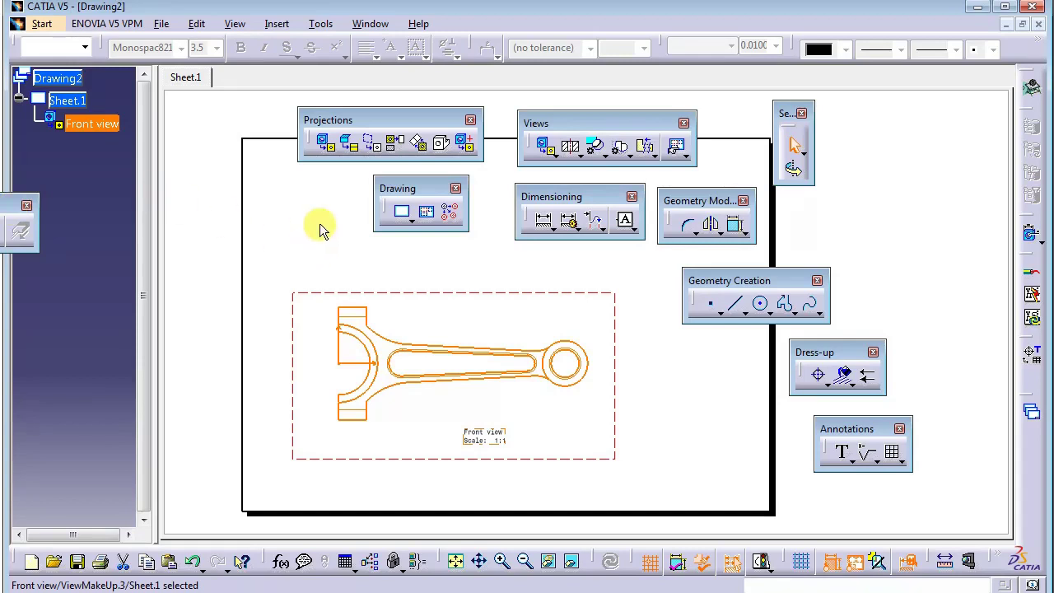
- Change the projection method of Sheet.1 to third angle standard and apply it
right_click(75, 103)
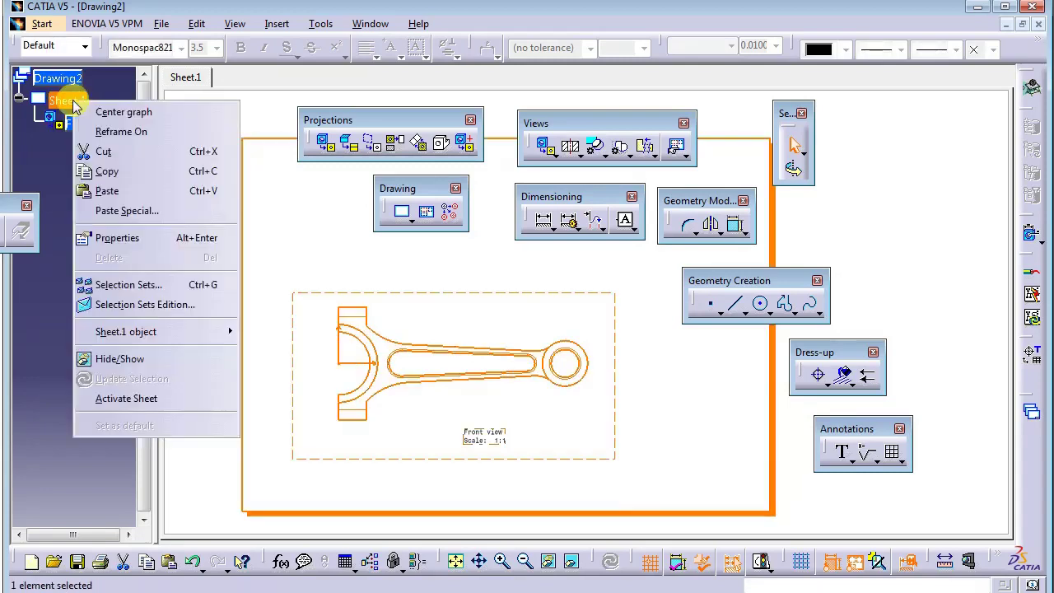
left_click(111, 237)
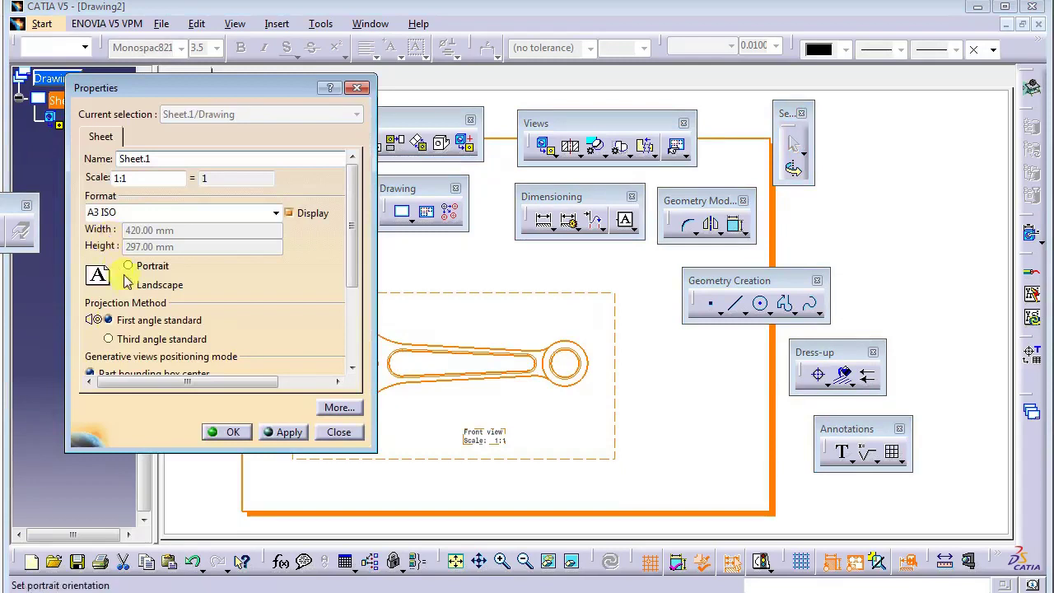
left_click_drag(350, 170, 353, 191)
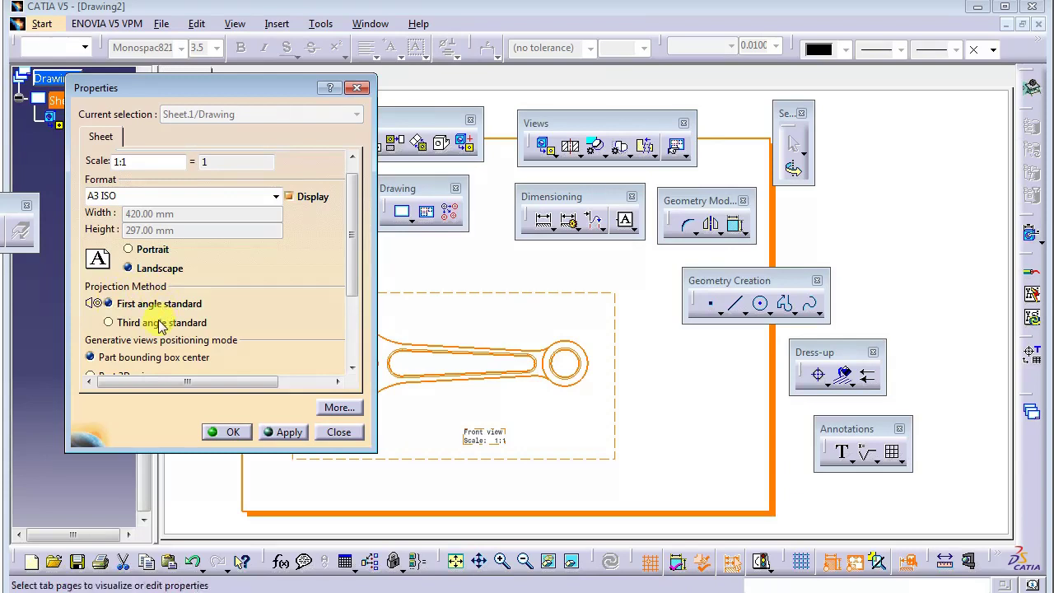
left_click_drag(348, 254, 346, 262)
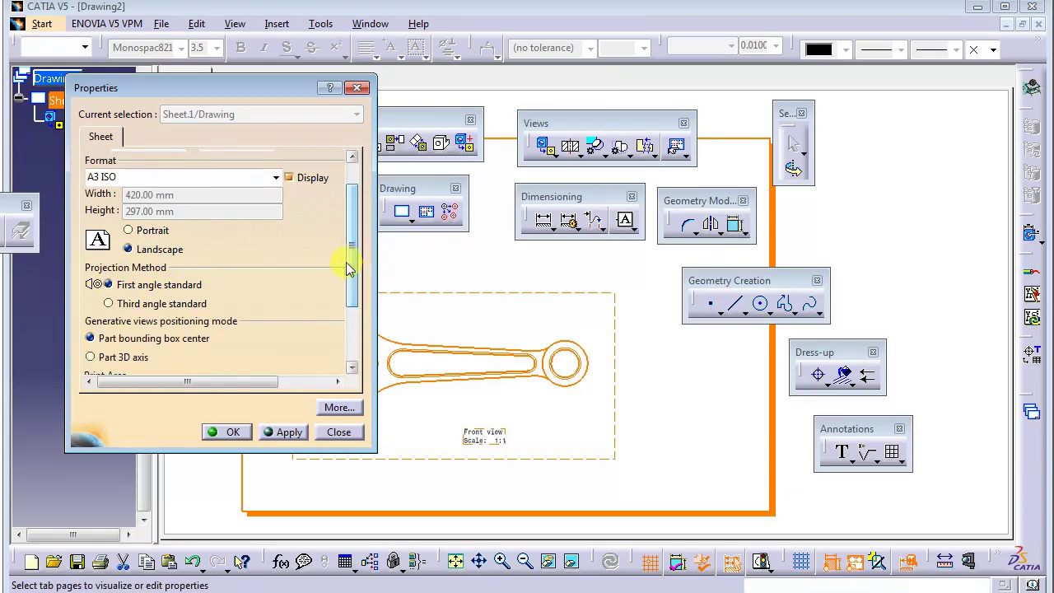
left_click(111, 305)
left_click(284, 433)
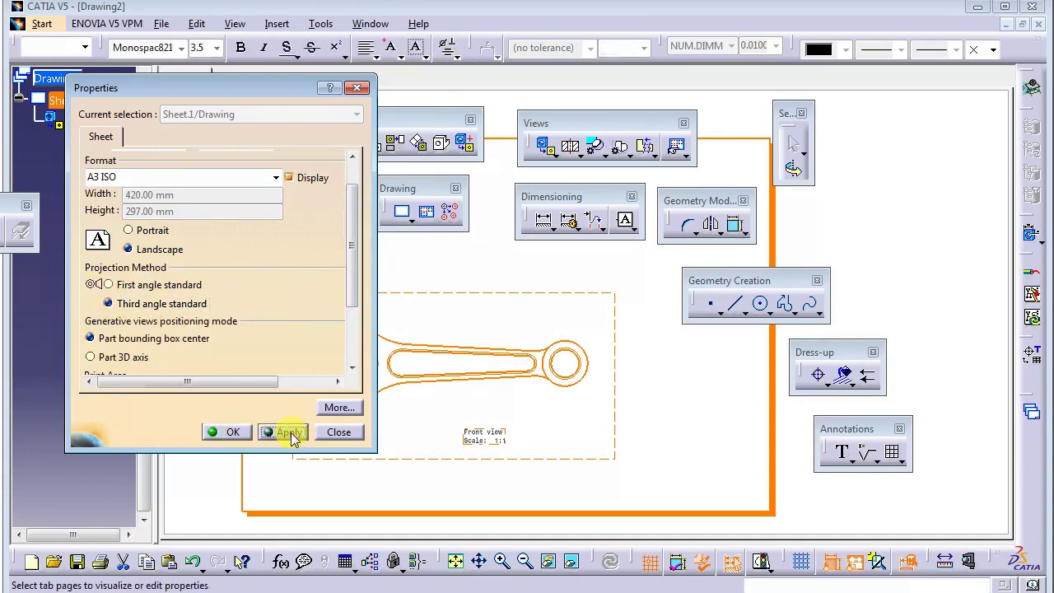
- Confirm the sheet properties and project a top view above the front view
left_click(233, 432)
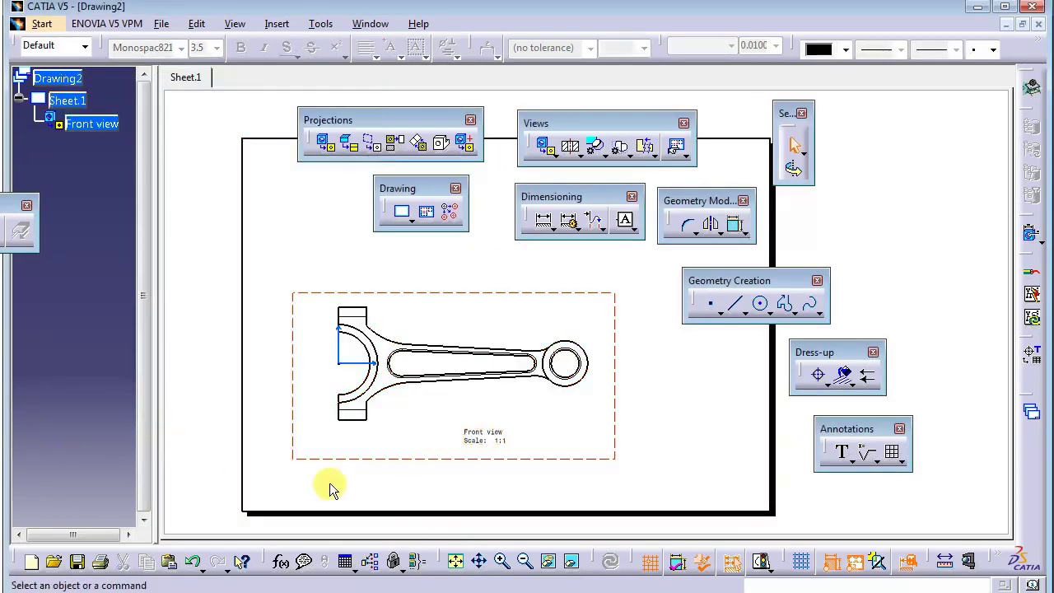
left_click(499, 347)
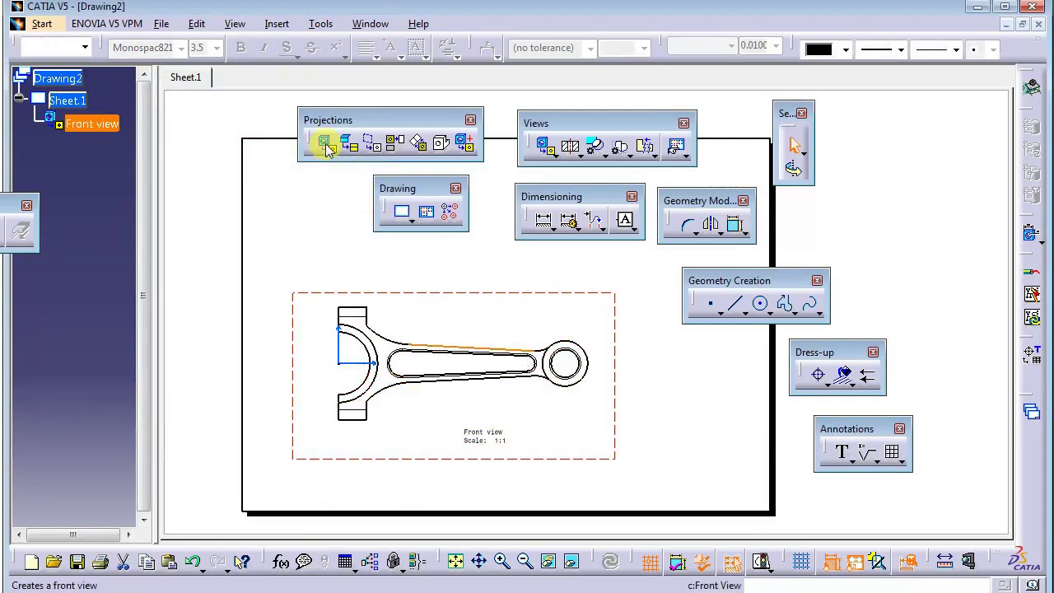
left_click(395, 145)
middle_click_drag(425, 257, 379, 329)
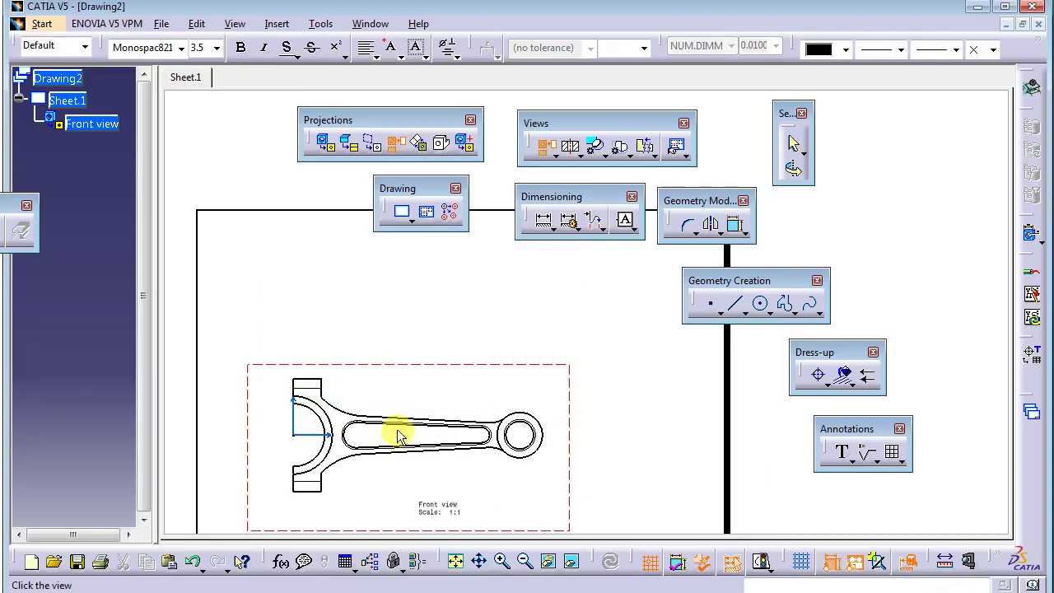
left_click(388, 281)
- Project a right view beside the front view on the sheet
middle_click_drag(426, 339, 348, 299)
left_click(404, 144)
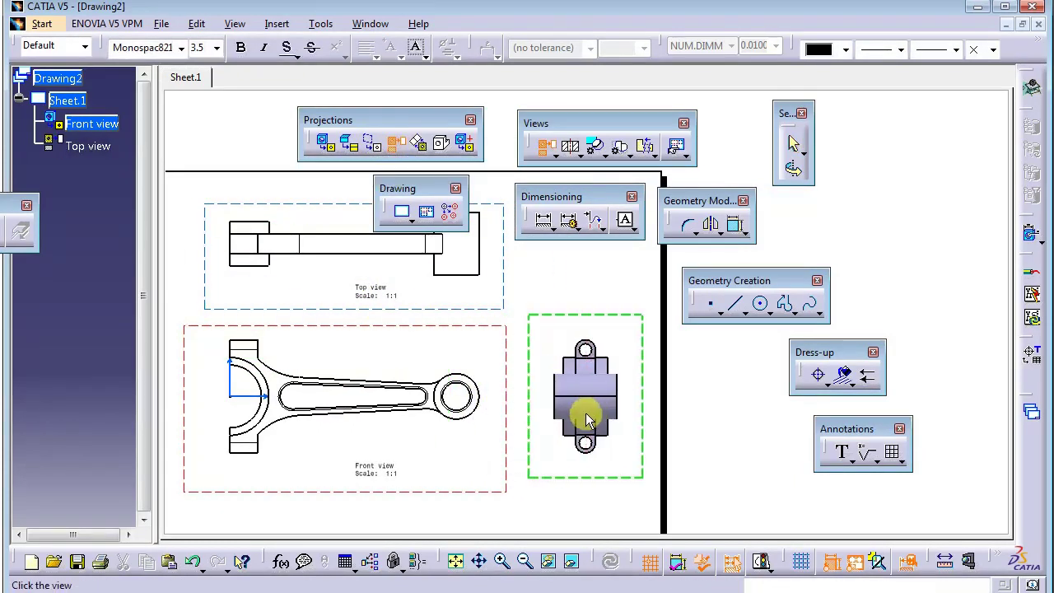
left_click(586, 420)
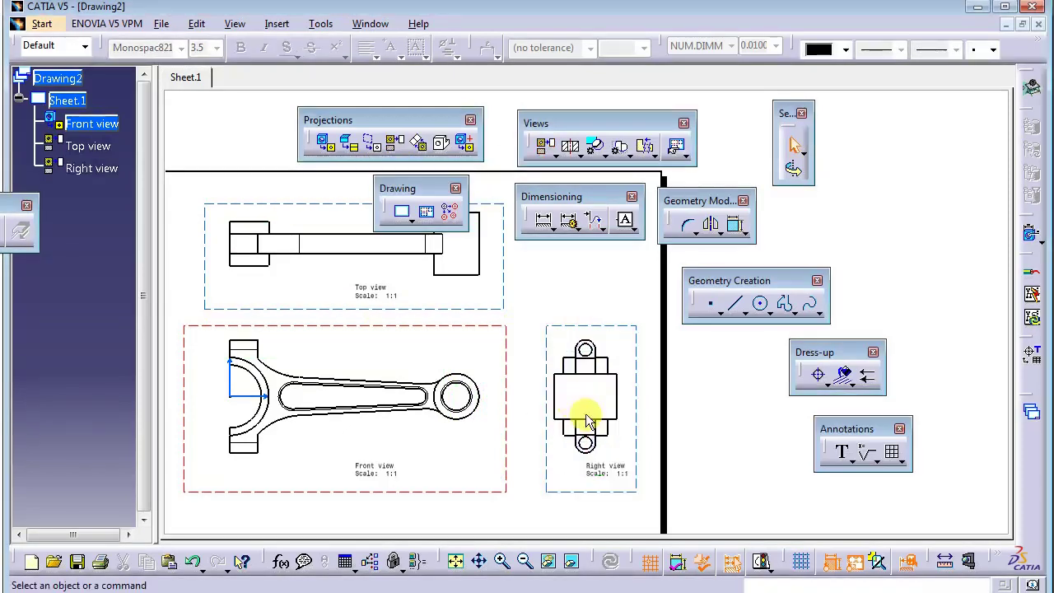
left_click(357, 294)
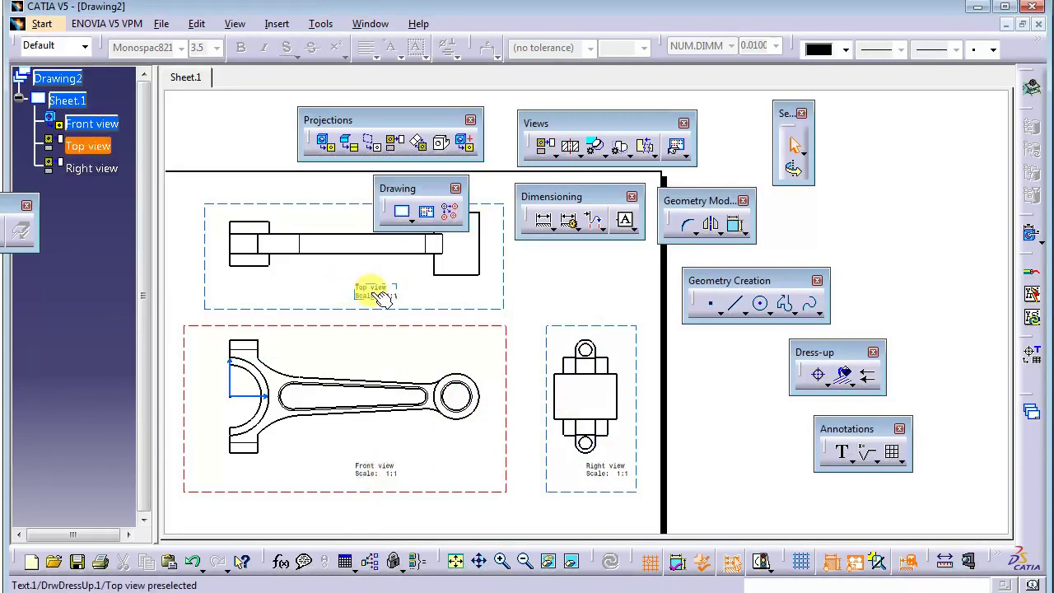
left_click(624, 470)
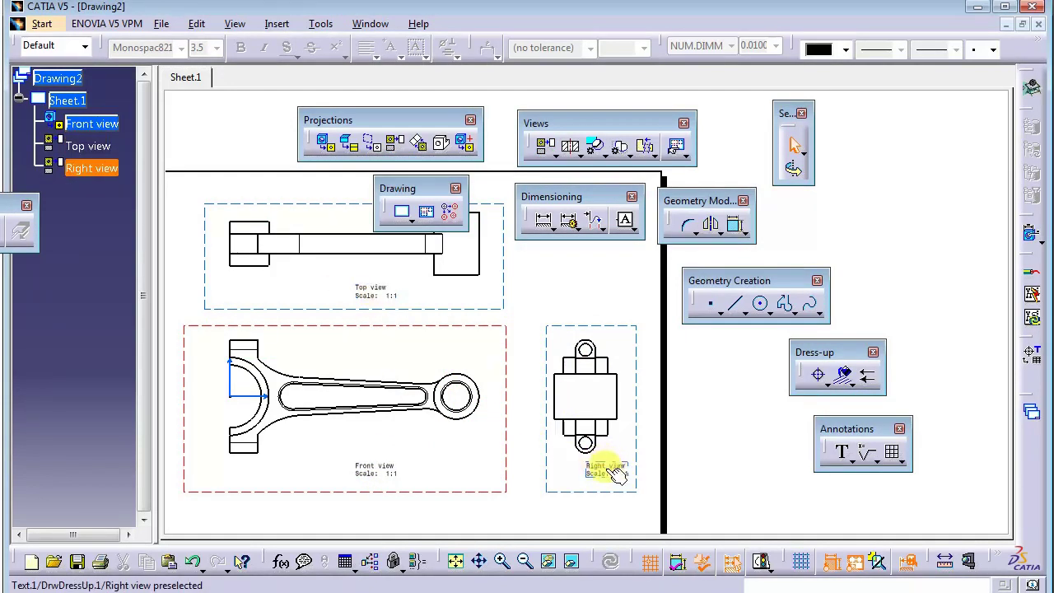
left_click(527, 490)
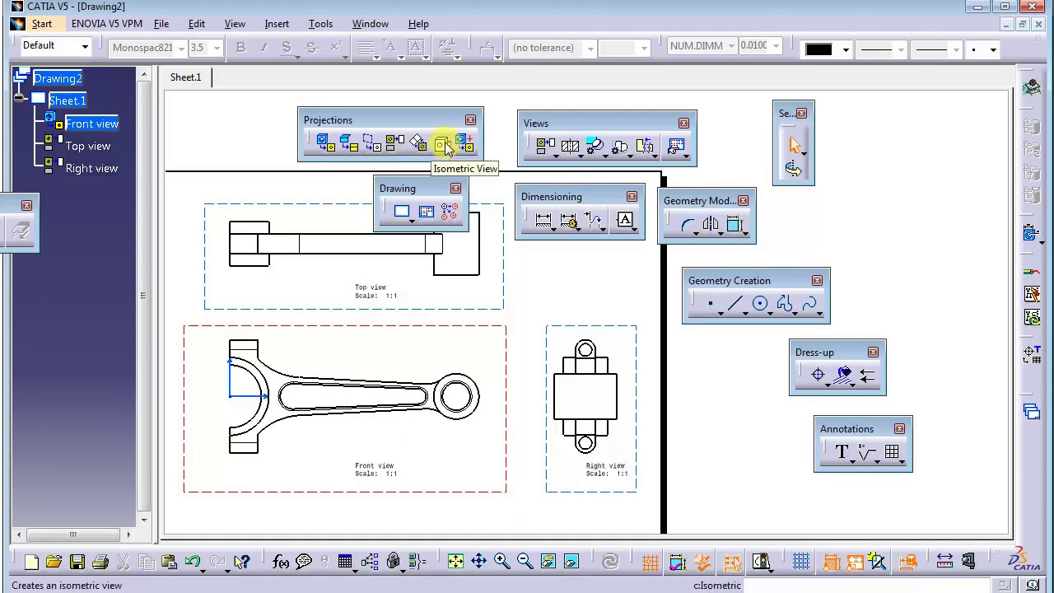
- Move the floating Drawing, Dimensioning and Views toolbars off the views, outside the sheet
mouse_move(436, 190)
left_mouse_down()
mouse_move(518, 207)
mouse_move(900, 214)
left_mouse_up()
mouse_move(605, 205)
left_mouse_down()
mouse_move(966, 300)
mouse_move(940, 289)
left_mouse_up()
left_click_drag(577, 123, 909, 132)
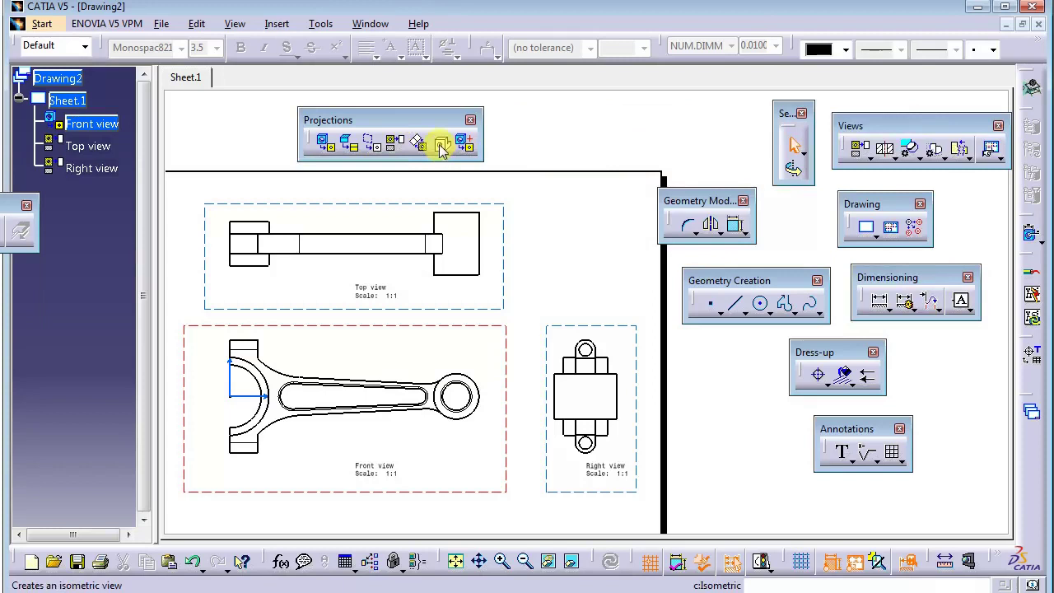
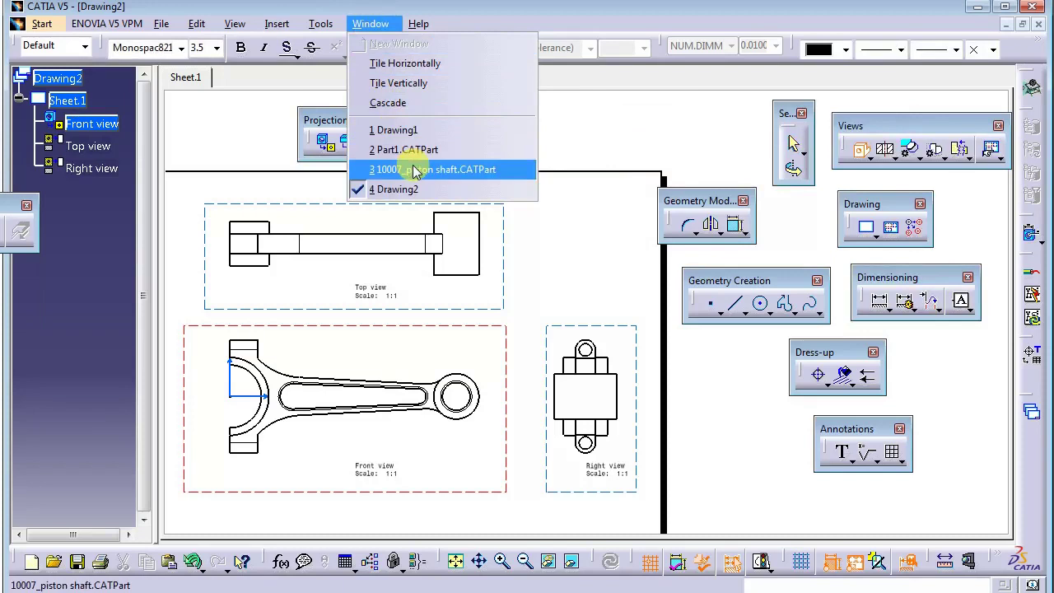
- Generate an isometric view from the 10007_piston shaft part, oriented upright with the pin end on top, beside the sheet's right border
left_click(417, 170)
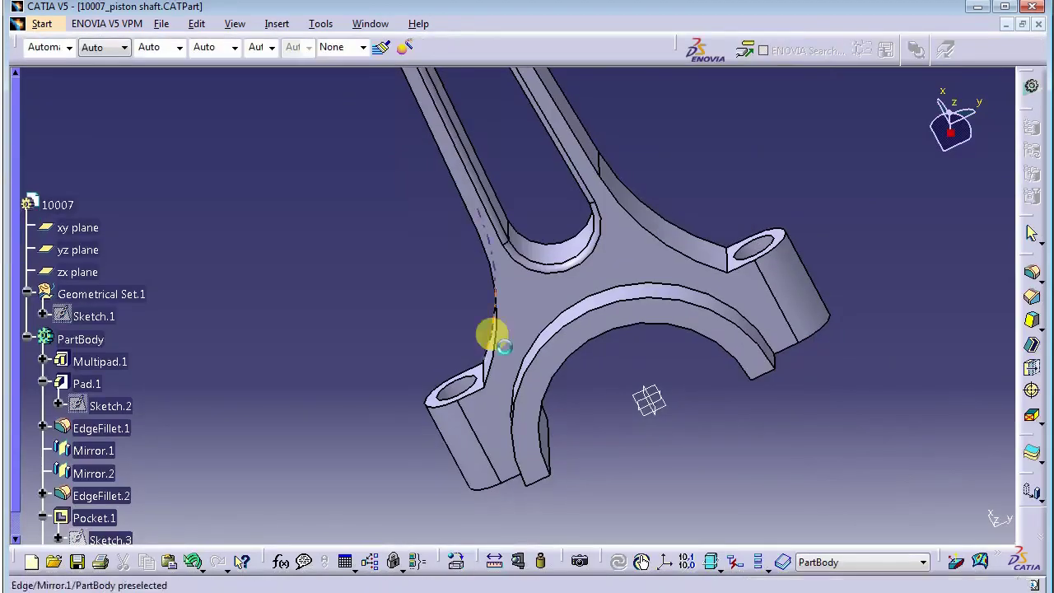
middle_click_drag(677, 292, 514, 322)
middle_click_drag(615, 351, 541, 299)
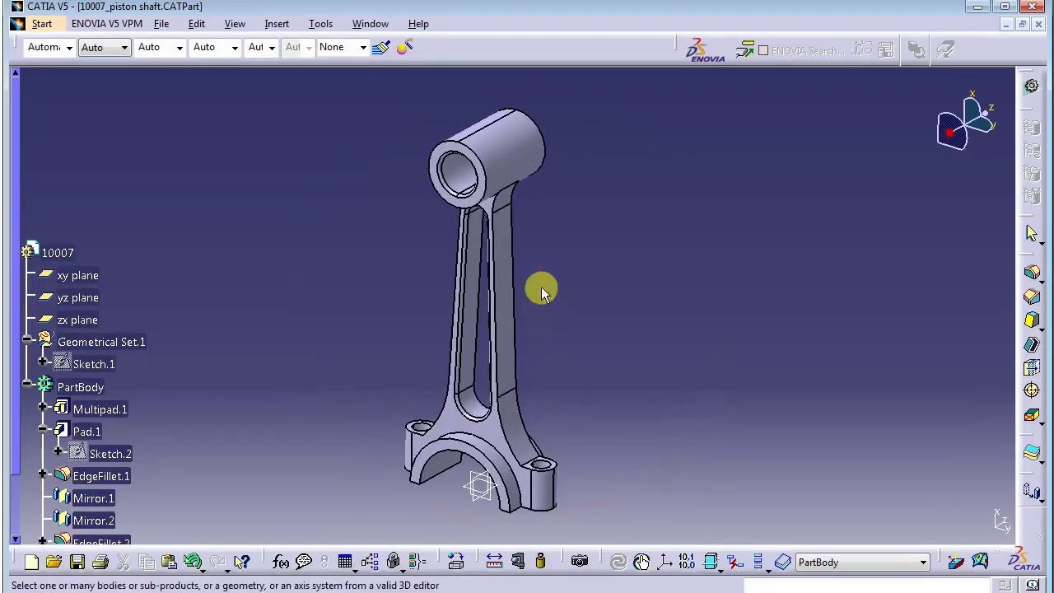
middle_click_drag(403, 361, 334, 345)
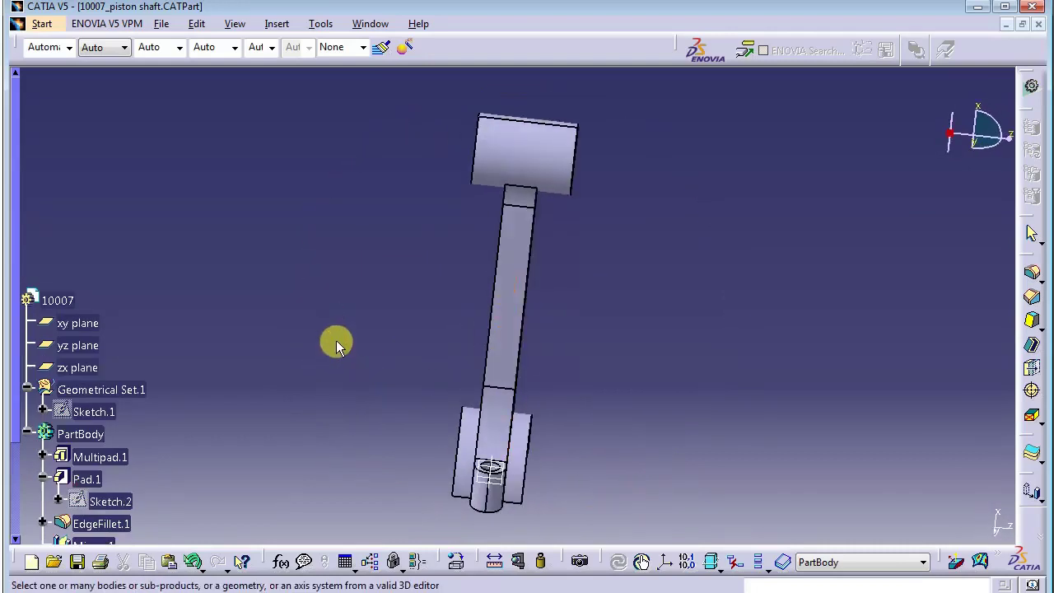
middle_click_drag(394, 417, 483, 324)
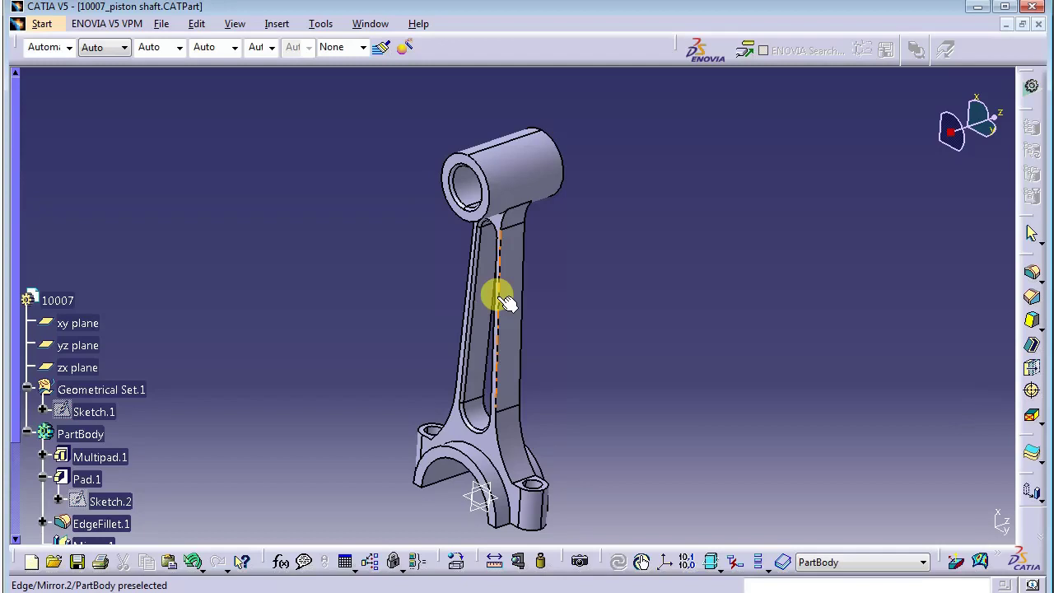
left_click(511, 299)
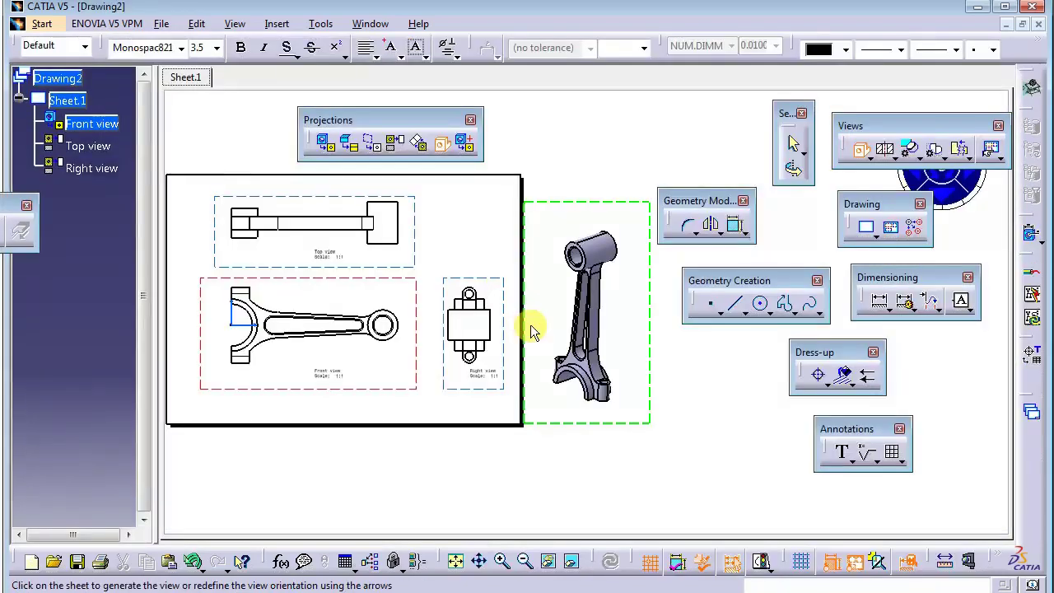
scroll(568, 383, "up", 3)
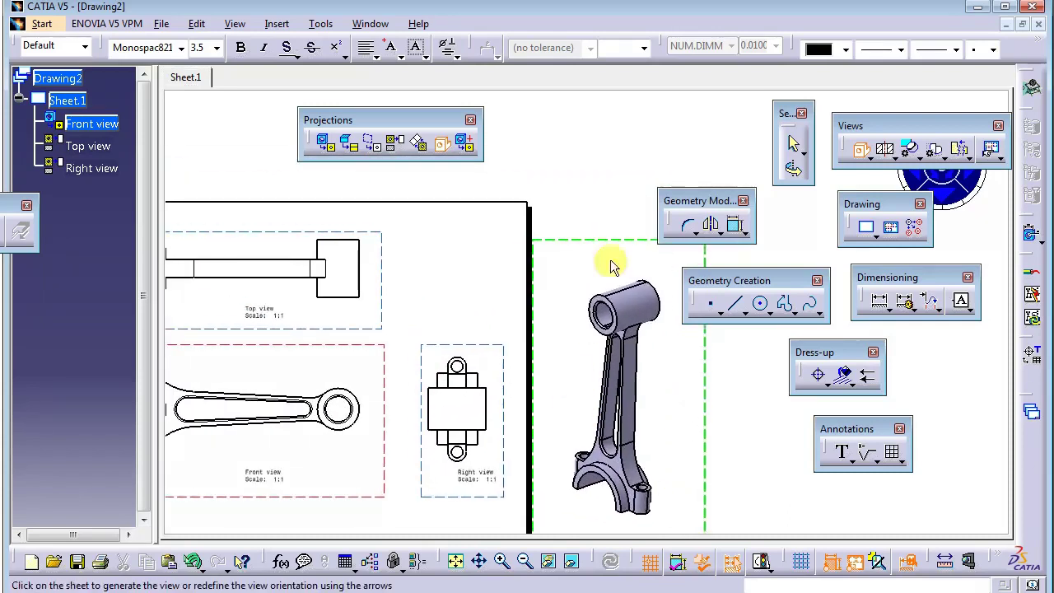
left_click(636, 295)
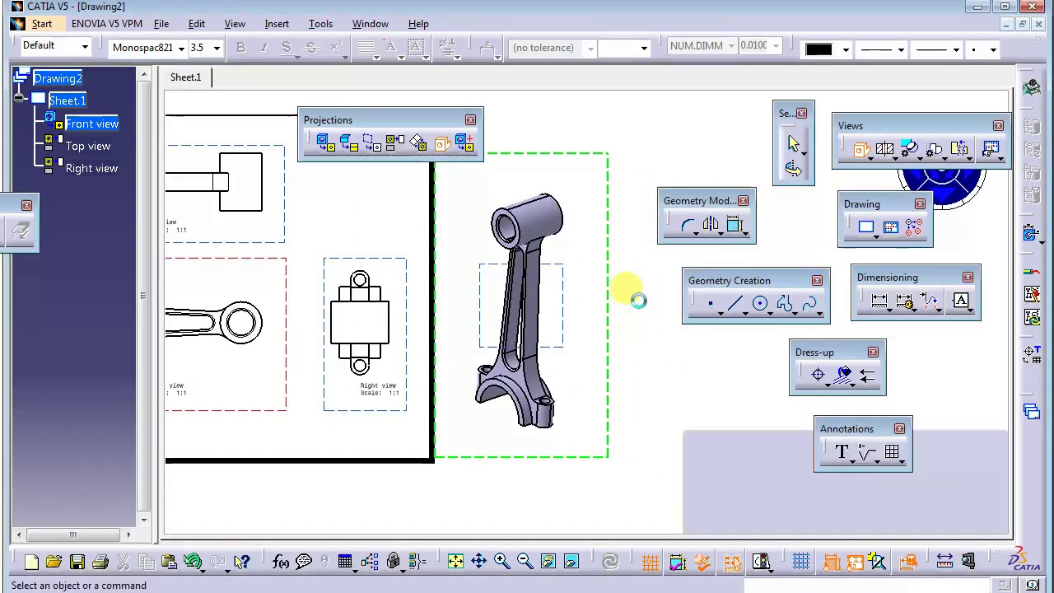
- Set the isometric view's scale to 1:2 in its view properties and apply it
mouse_move(560, 487)
middle_mouse_down("ctrl")
mouse_move(560, 341)
mouse_move(536, 294)
mouse_move(539, 259)
middle_mouse_up("ctrl")
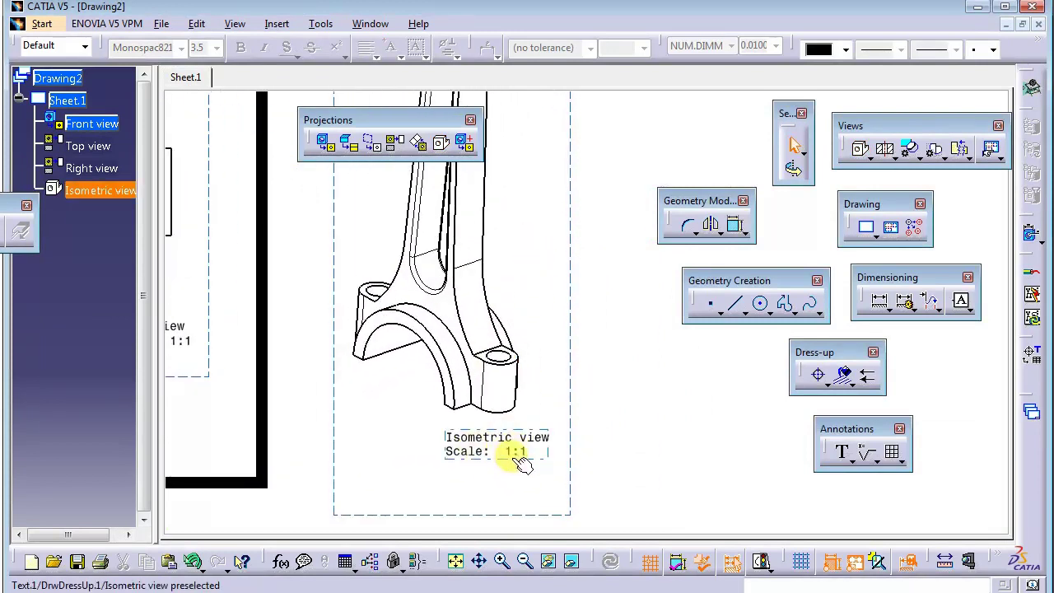
mouse_move(518, 420)
middle_mouse_down("ctrl")
mouse_move(502, 424)
mouse_move(501, 459)
middle_mouse_up("ctrl")
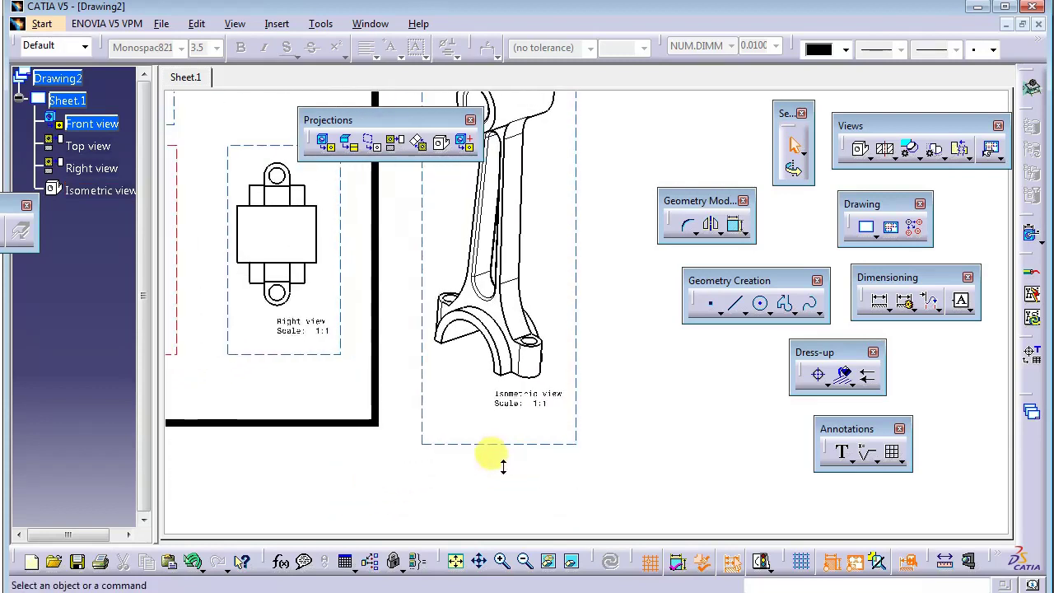
right_click(526, 340)
left_click(78, 186)
right_click(92, 191)
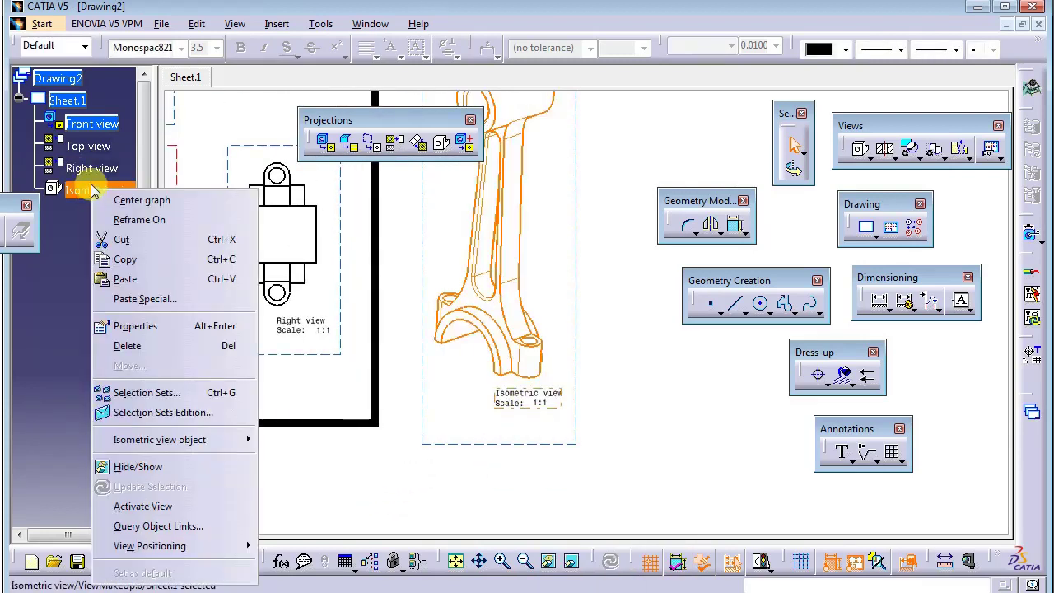
left_click(132, 327)
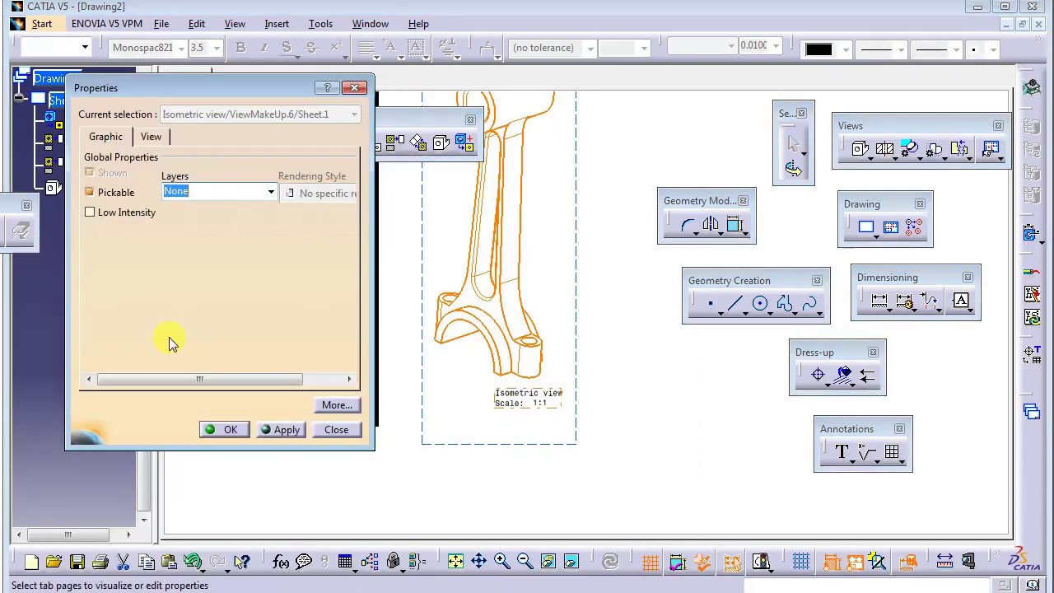
left_click(150, 137)
left_click(227, 252)
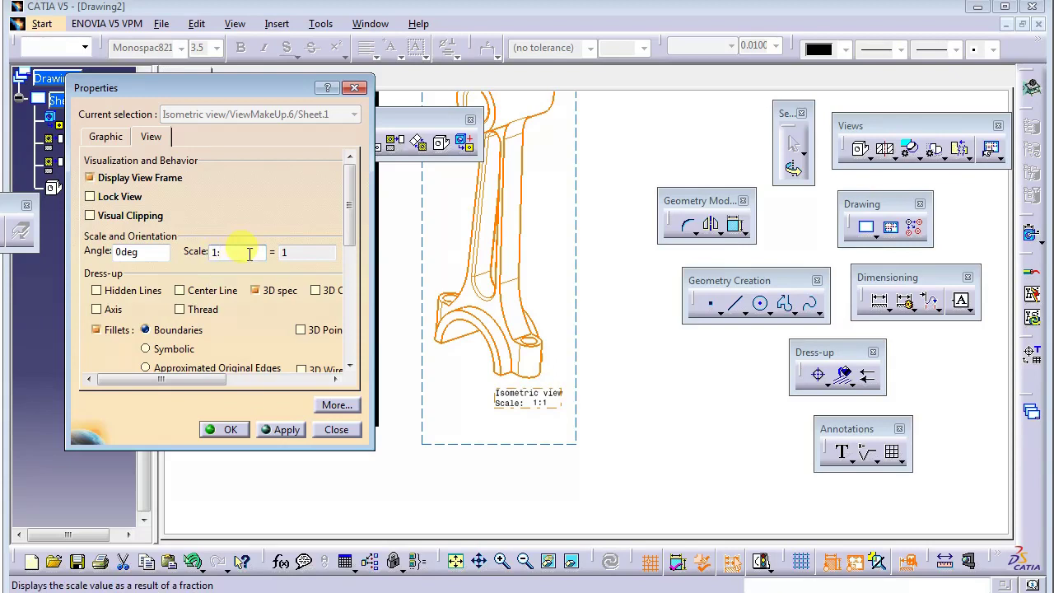
left_click(280, 429)
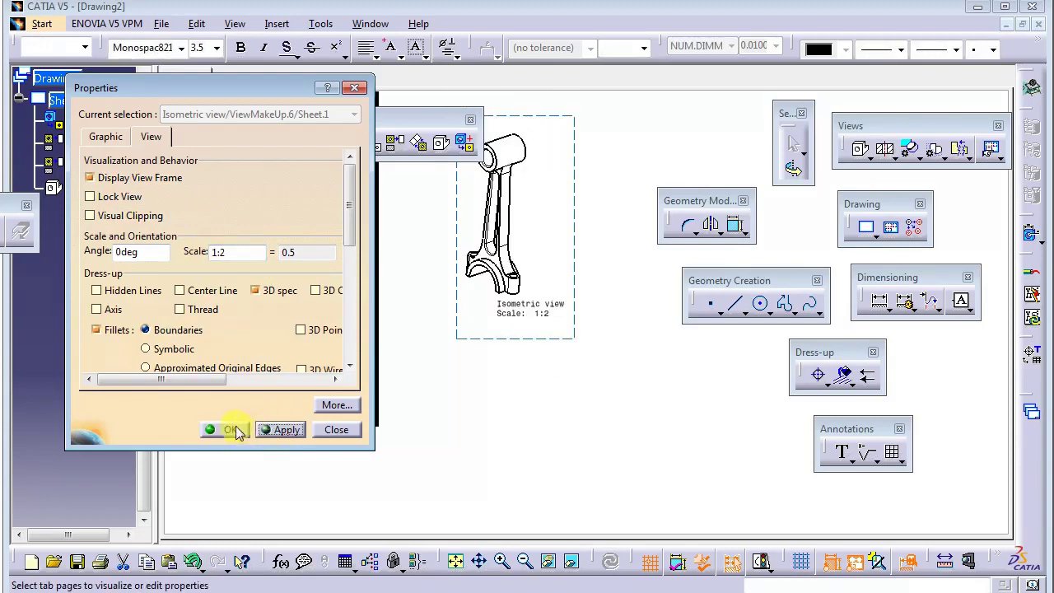
left_click(227, 429)
- Move the isometric view into the sheet's upper-right corner and shift the Geometry Modification toolbar off it
middle_click_drag(489, 493, 525, 560)
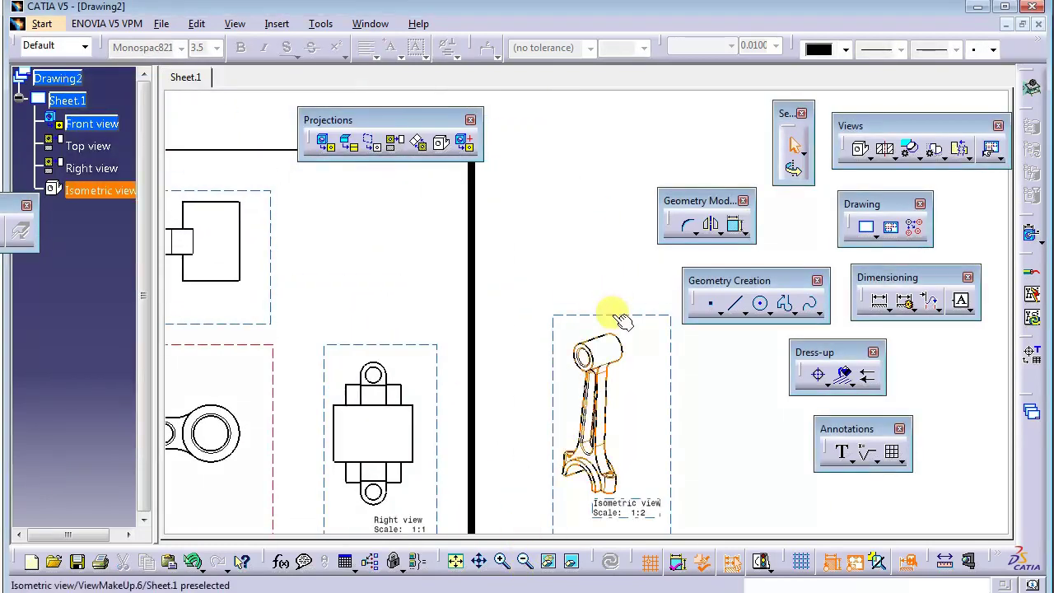
left_click_drag(612, 315, 377, 170)
middle_click_drag(412, 271, 522, 318)
left_click_drag(720, 200, 787, 214)
mouse_move(666, 259)
middle_mouse_down()
mouse_move(589, 266)
mouse_move(556, 294)
mouse_move(649, 271)
middle_mouse_up()
- Shift the front view slightly down and left with its aligned views, and move the Projections toolbar clear of the sheet
left_click_drag(483, 306, 451, 324)
mouse_move(451, 325)
middle_mouse_down()
mouse_move(522, 266)
mouse_move(501, 238)
mouse_move(457, 271)
mouse_move(487, 266)
middle_mouse_up()
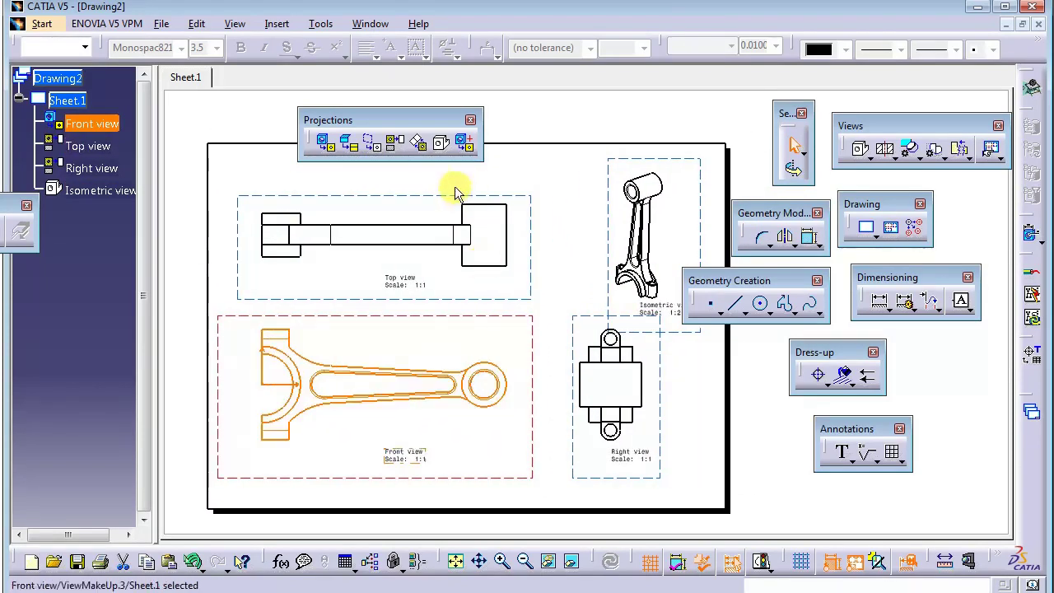
left_click_drag(425, 121, 546, 107)
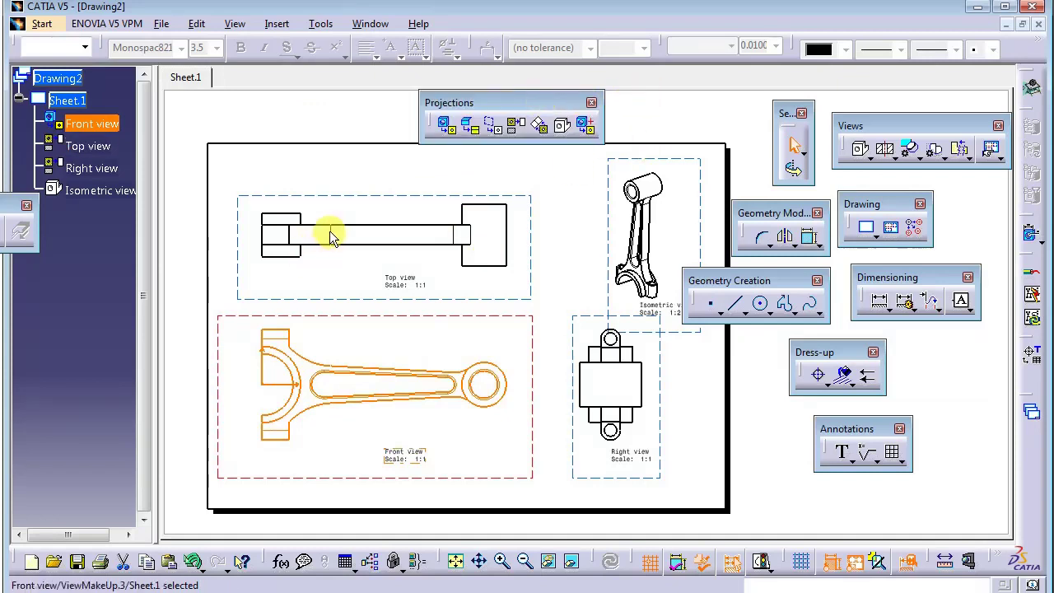
- Make the top view the active view and dock the floating ENOVIA toolbar
left_click(401, 196)
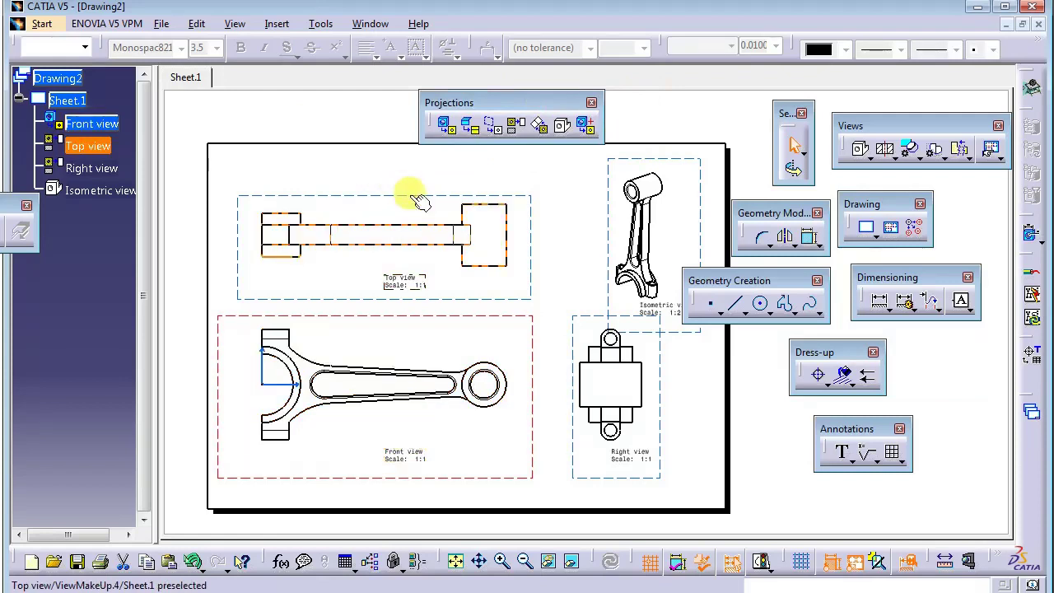
double_click(409, 195)
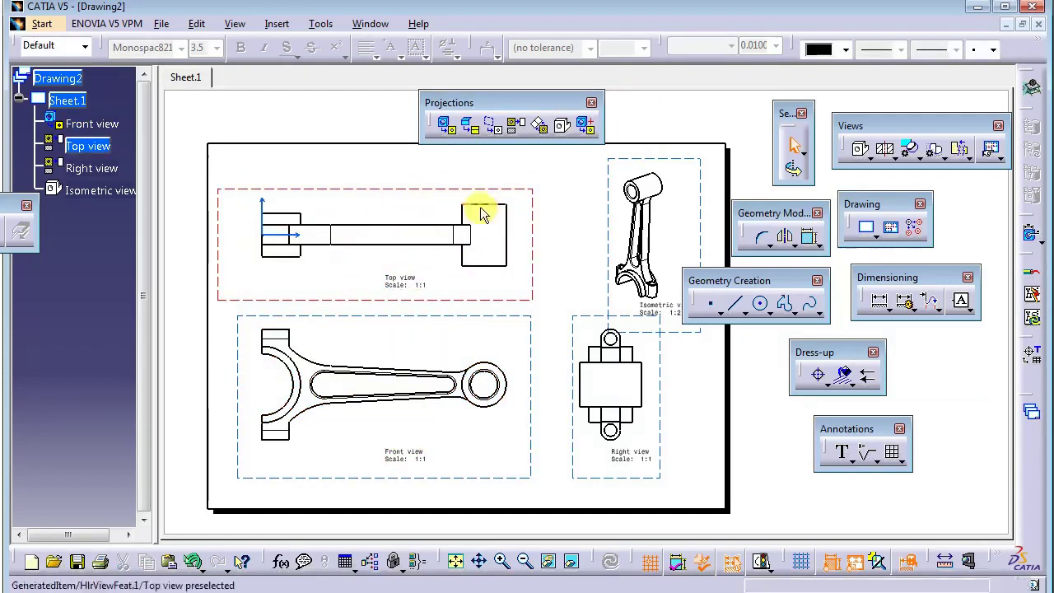
left_click(304, 231)
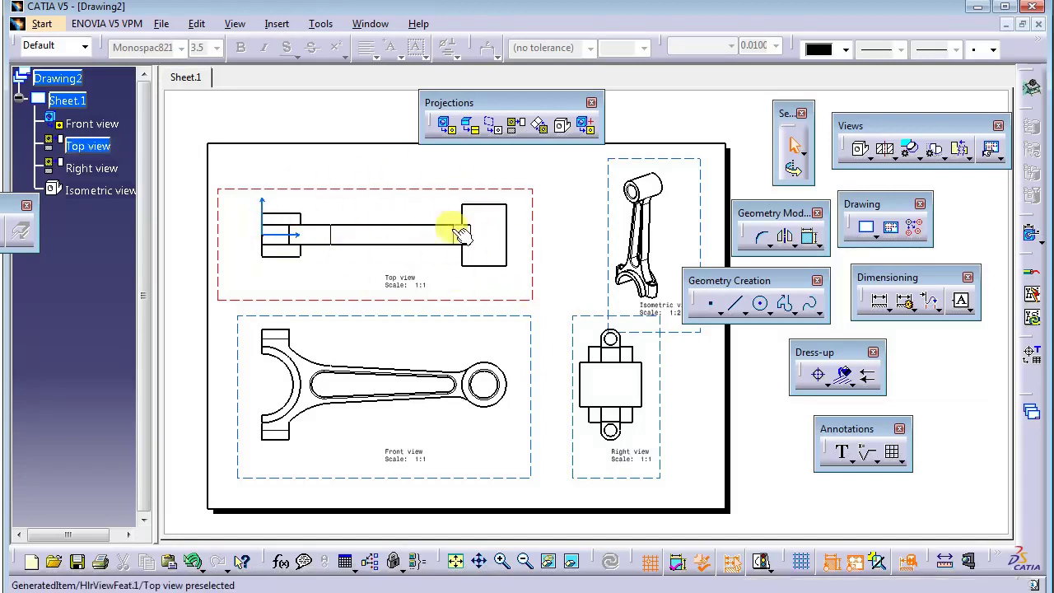
double_click(748, 19)
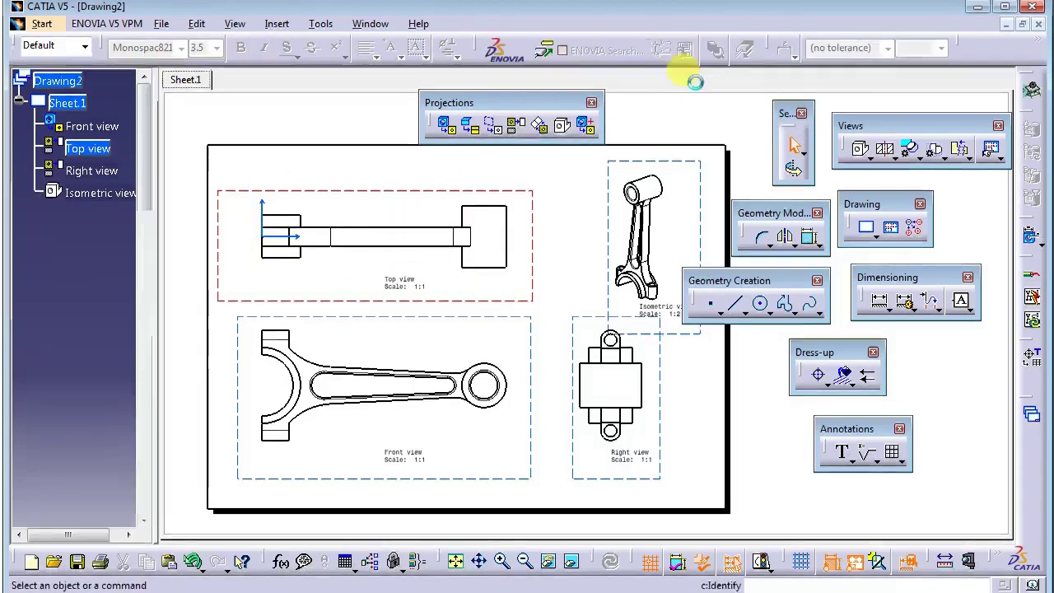